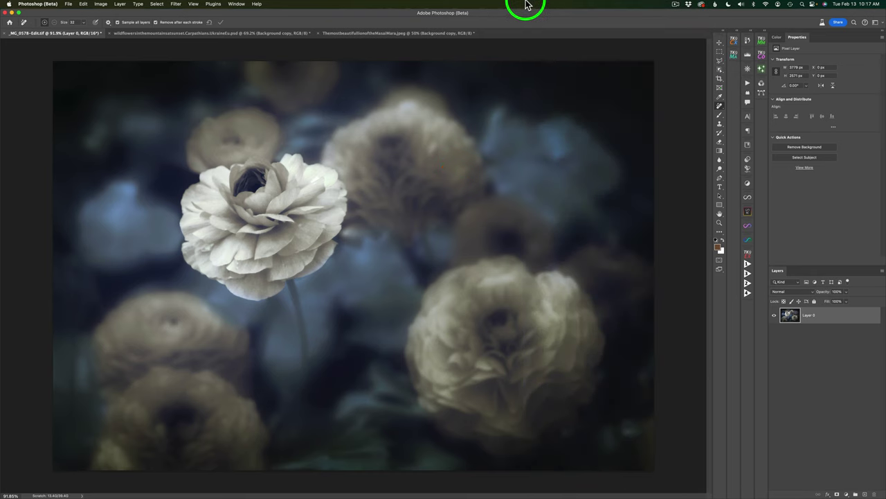
# Apply the Oil Paint parametric filter to Layer 0 and compare the painted layer with the original image.
pyautogui.click(182, 6)
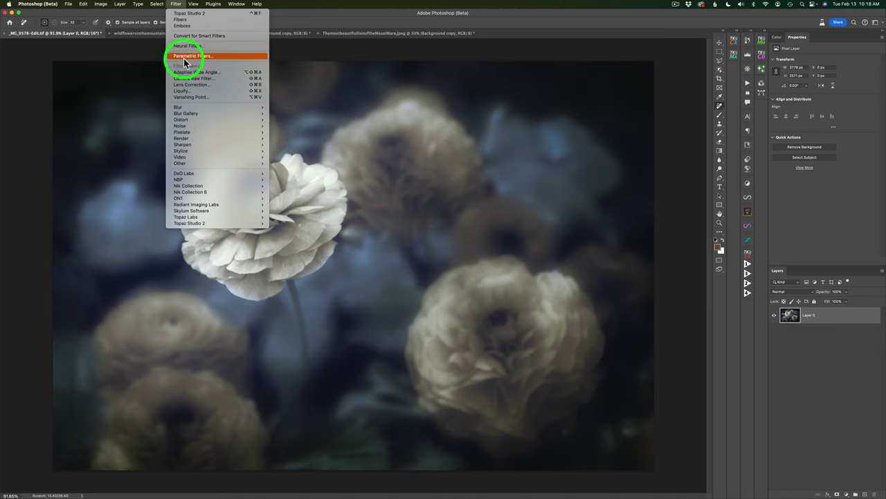
pyautogui.click(202, 58)
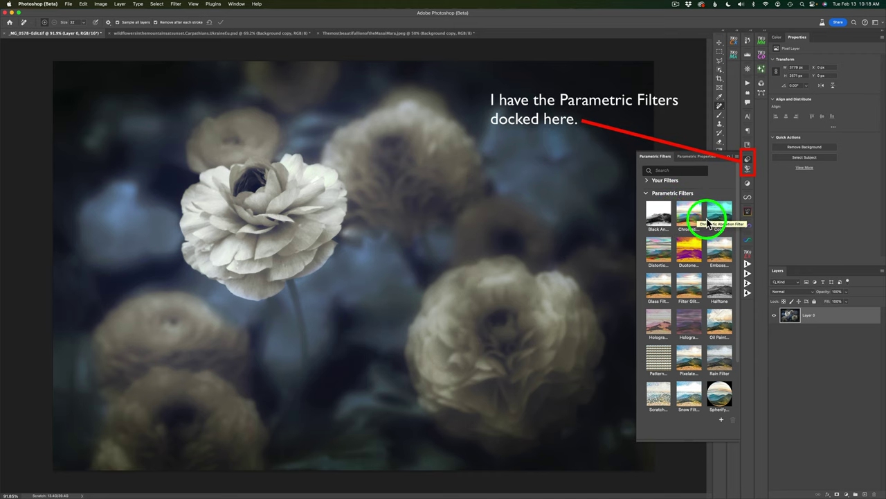
pyautogui.moveTo(738, 298); pyautogui.dragTo(737, 229)
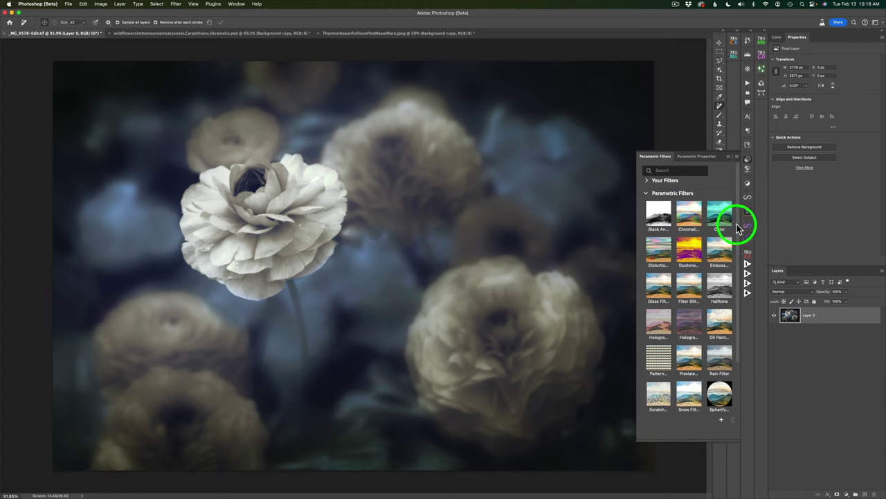
pyautogui.scroll(-5, 727, 332)
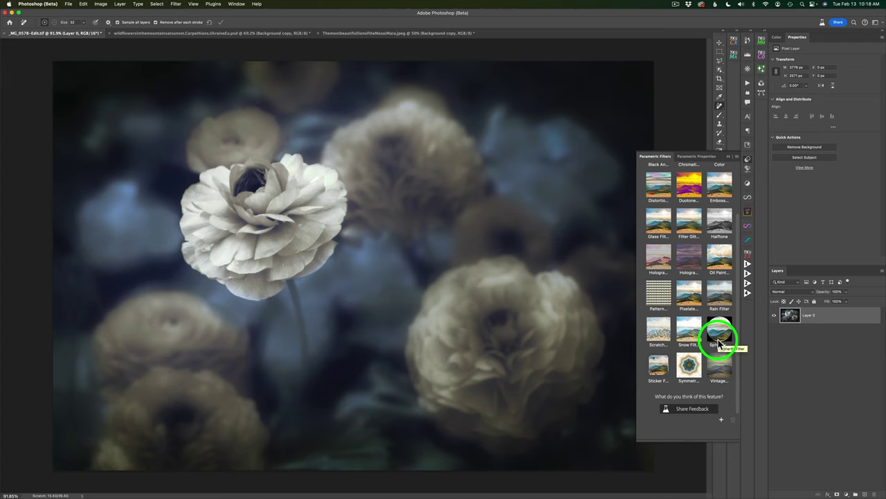
pyautogui.click(717, 260)
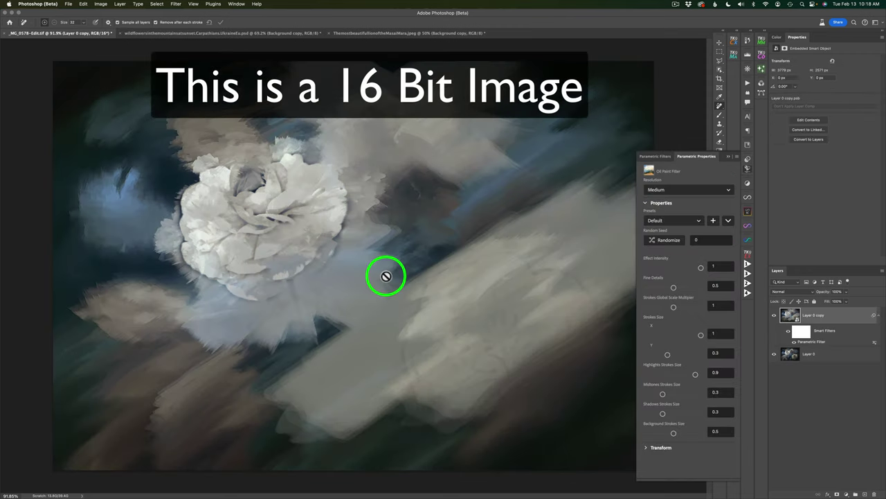
pyautogui.click(775, 316)
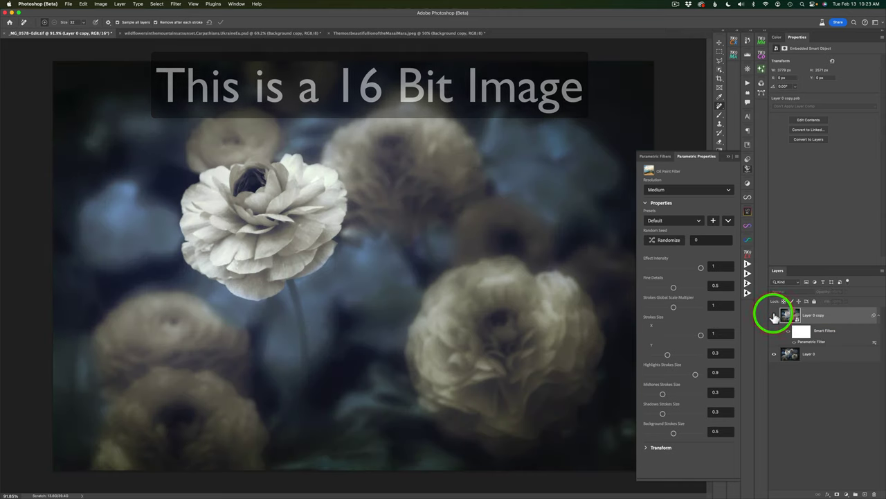
pyautogui.click(774, 315)
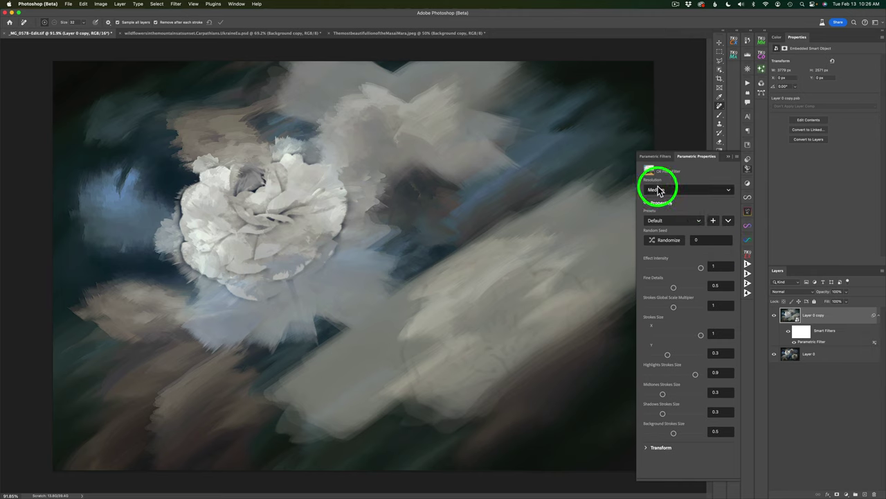
# Check the Oil Paint filter's resolution options and apply the 16 Bit Starting Point preset.
pyautogui.click(729, 190)
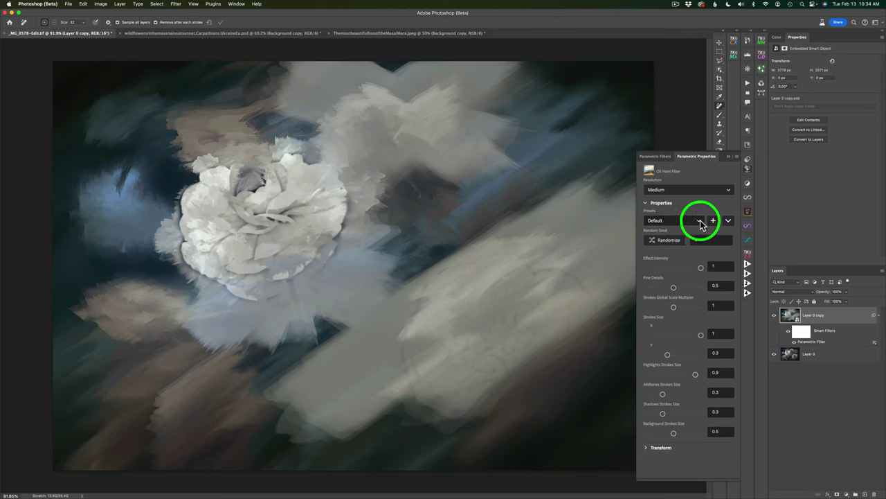
pyautogui.click(700, 222)
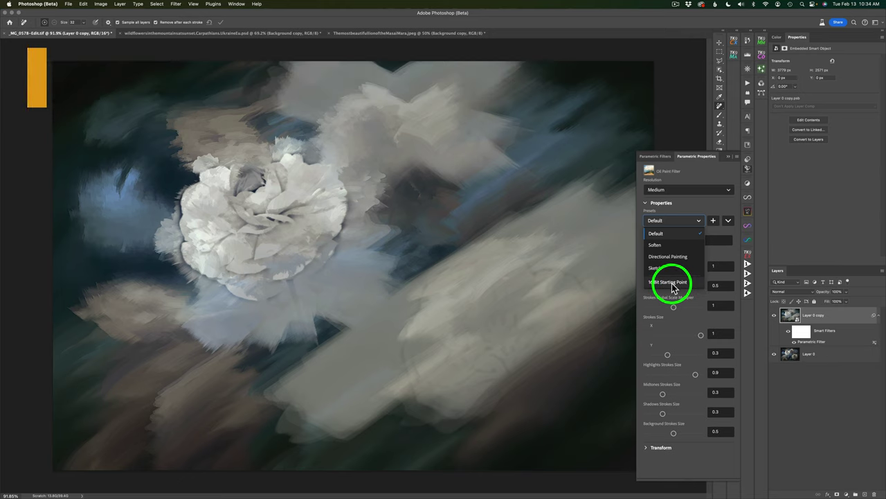
pyautogui.click(671, 283)
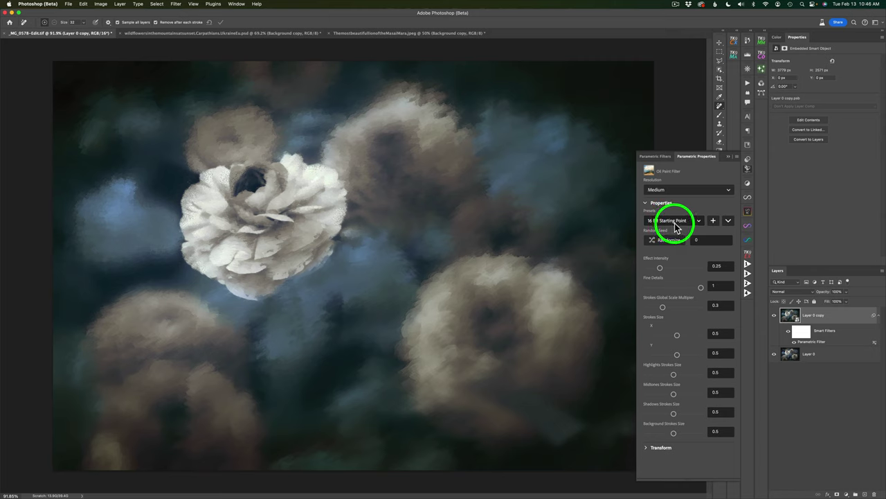
pyautogui.click(730, 222)
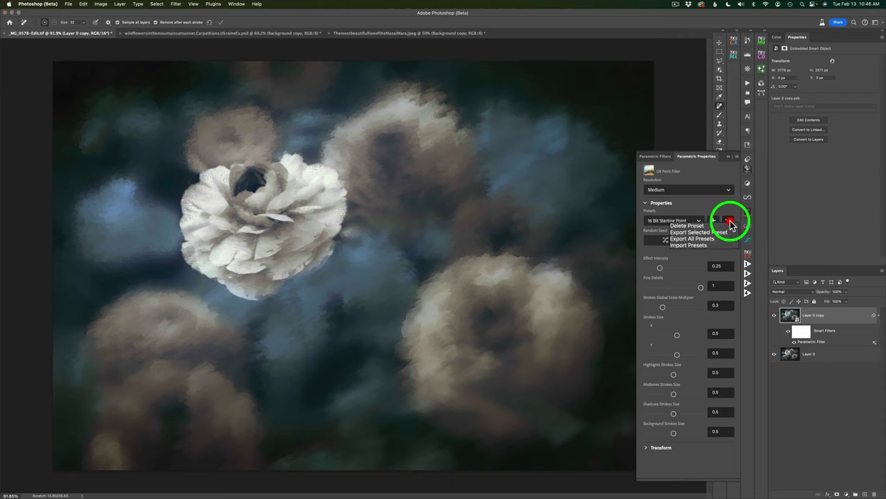
pyautogui.click(691, 246)
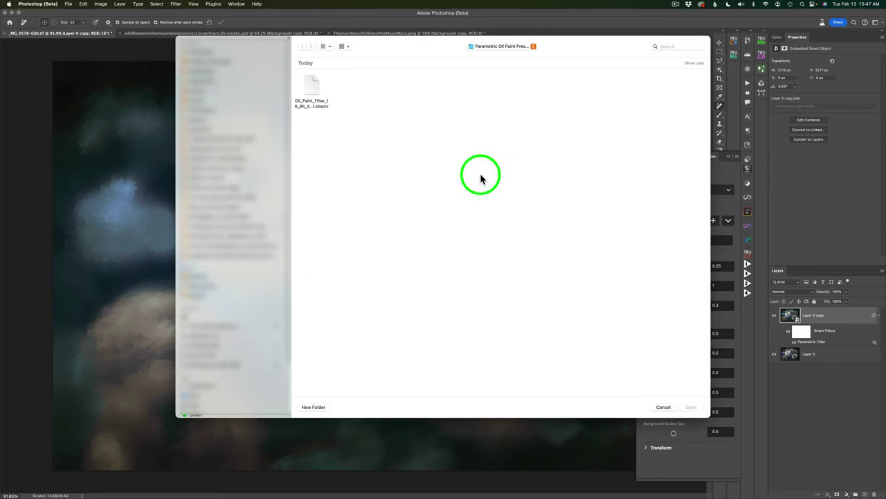
pyautogui.click(313, 86)
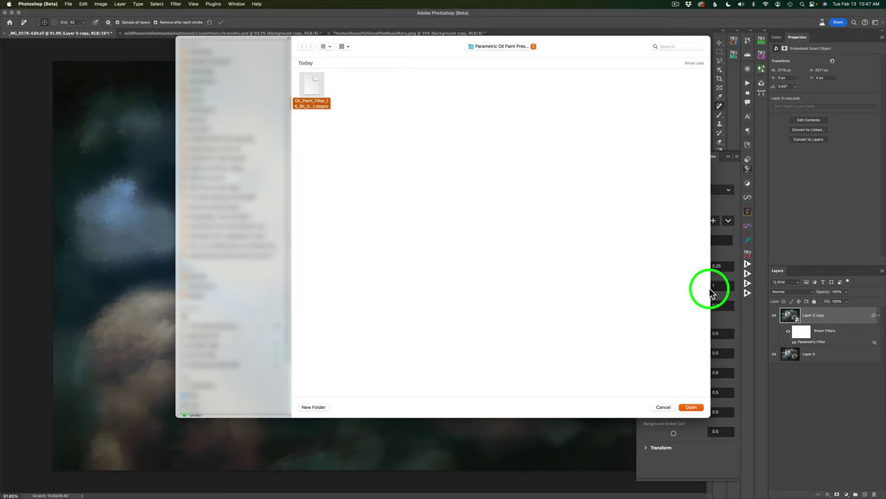
pyautogui.click(663, 407)
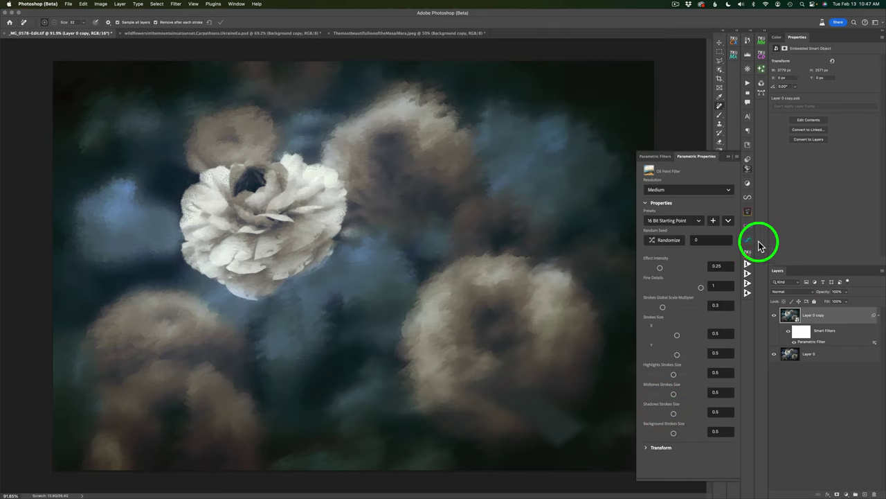
pyautogui.click(714, 219)
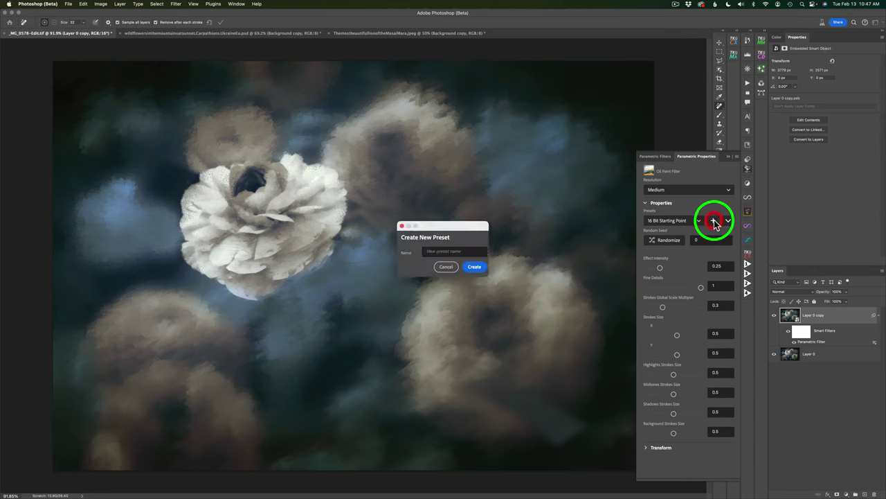
pyautogui.click(475, 268)
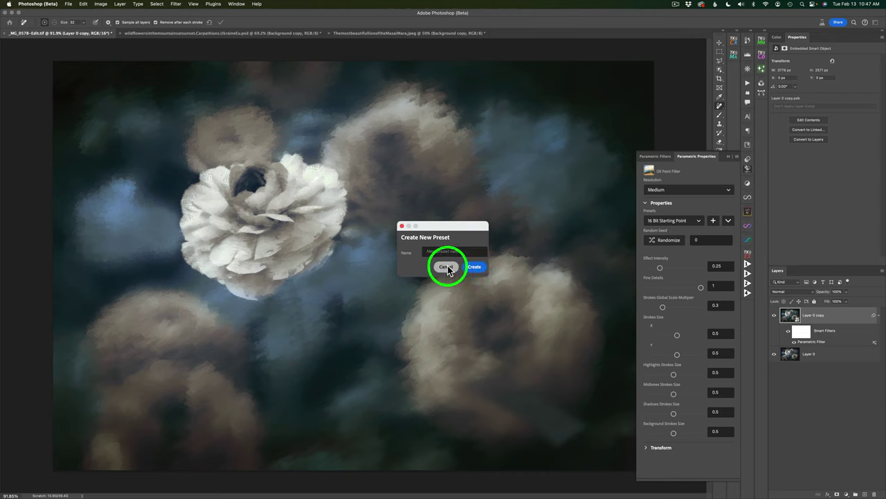
pyautogui.click(446, 266)
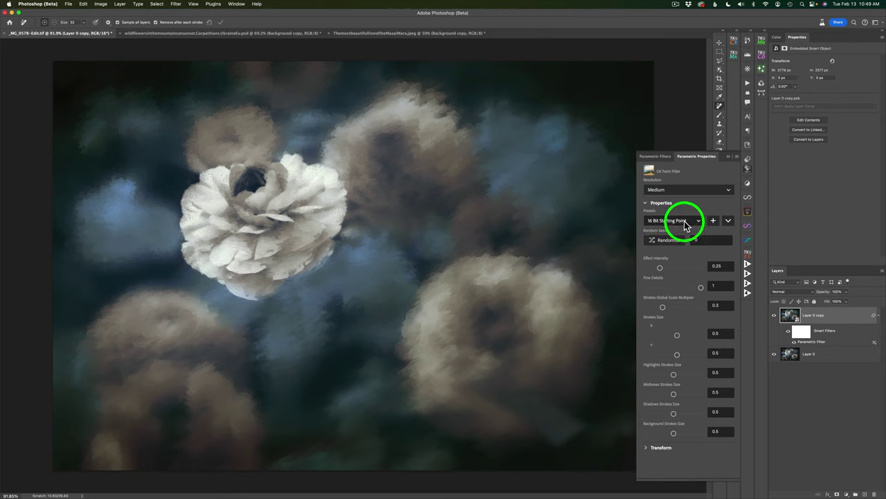
# Switch the Oil Paint filter to the Default preset and convert the image to 8 bits per channel.
pyautogui.click(700, 220)
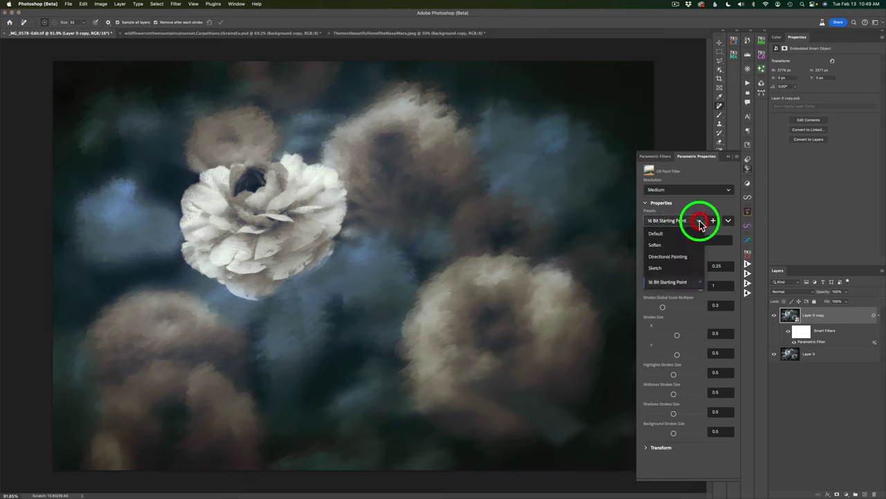
pyautogui.click(665, 236)
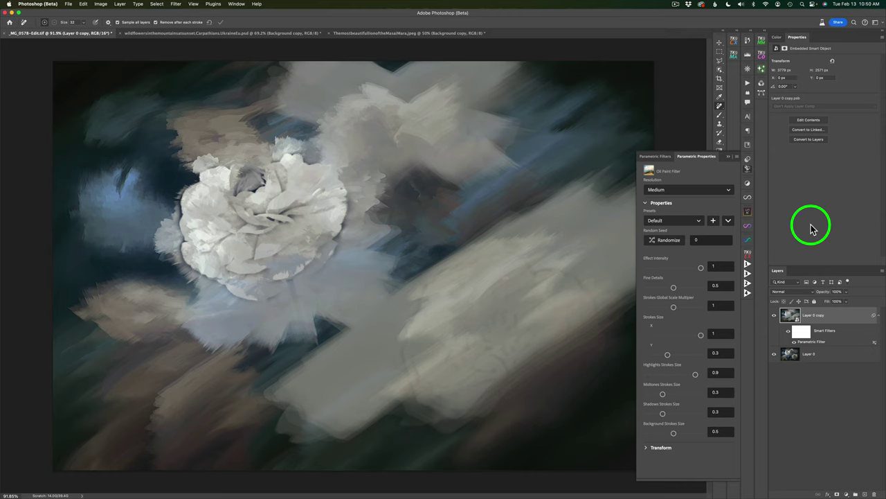
pyautogui.click(102, 6)
pyautogui.moveTo(109, 14)
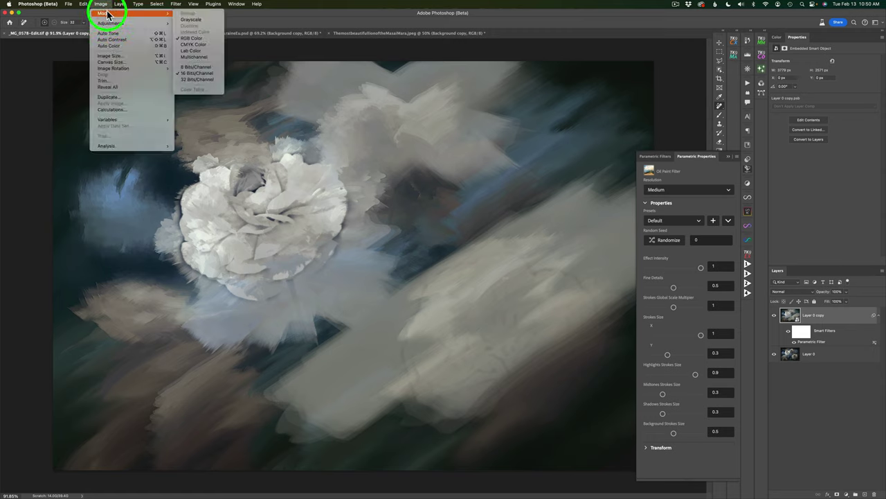
pyautogui.click(193, 67)
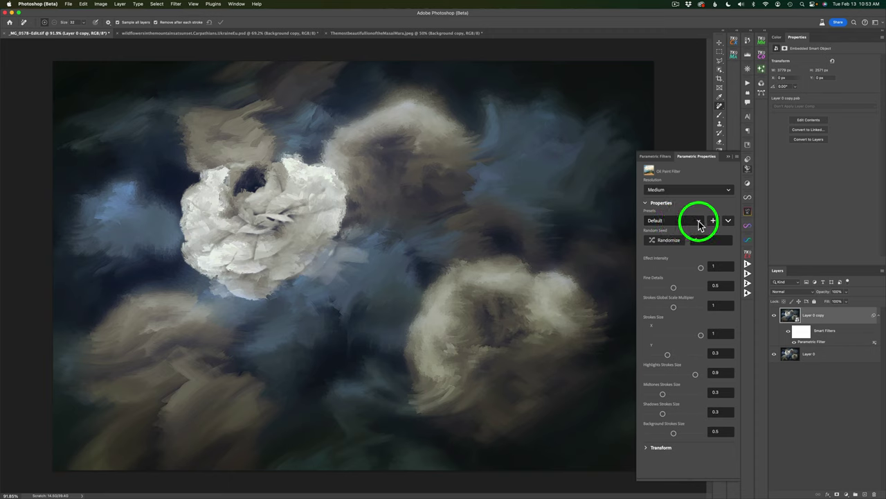
# Try the Soften, Directional Painting, Sketch and 16 Bit Starting Point presets on the Oil Paint filter, and return to Default.
pyautogui.click(699, 221)
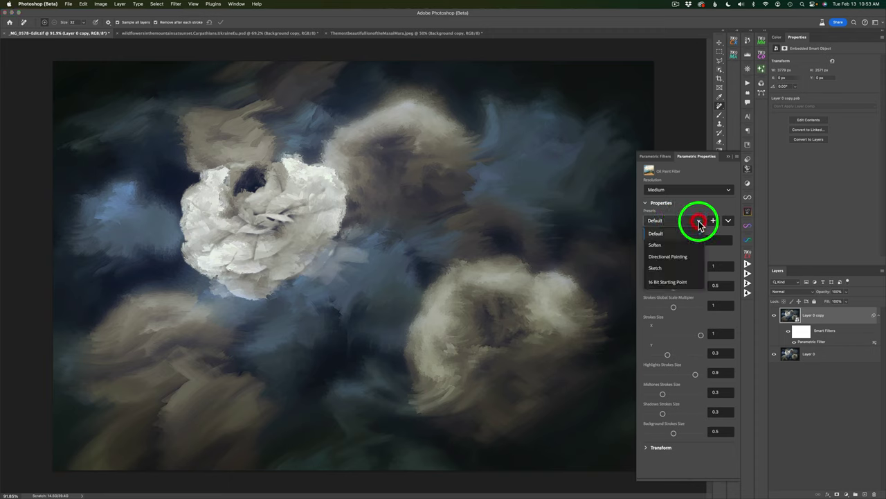
pyautogui.click(670, 250)
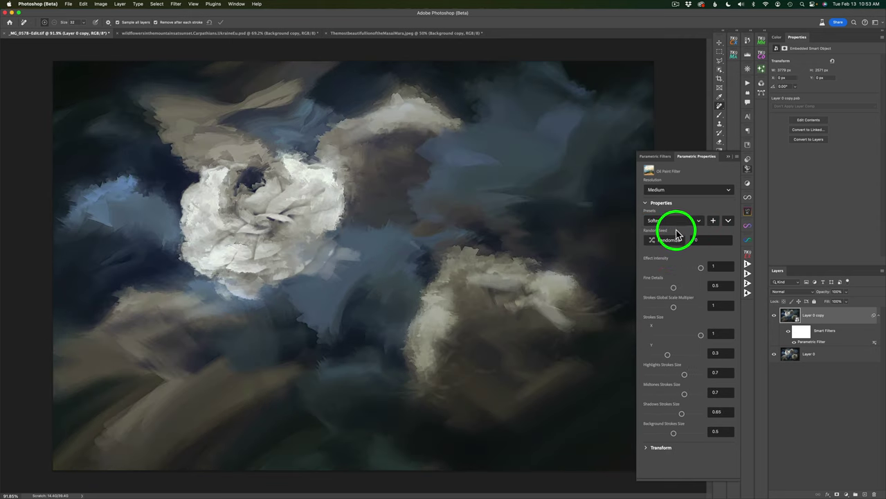
pyautogui.click(674, 219)
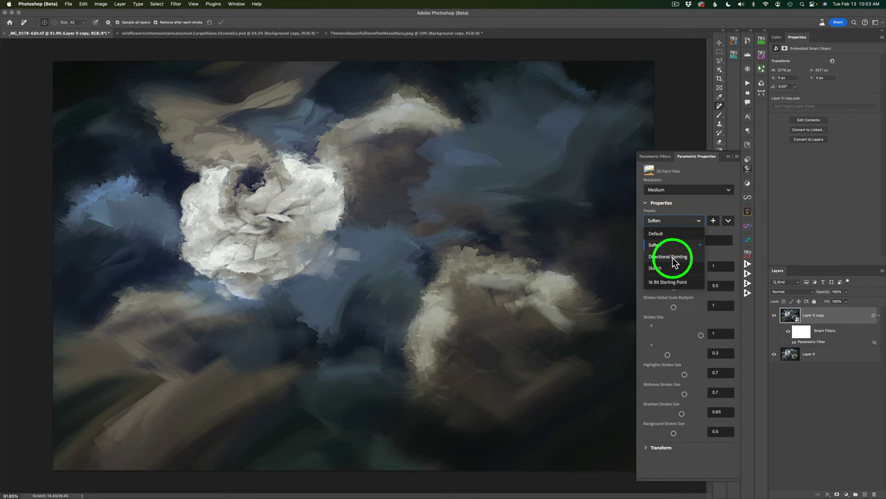
pyautogui.click(671, 256)
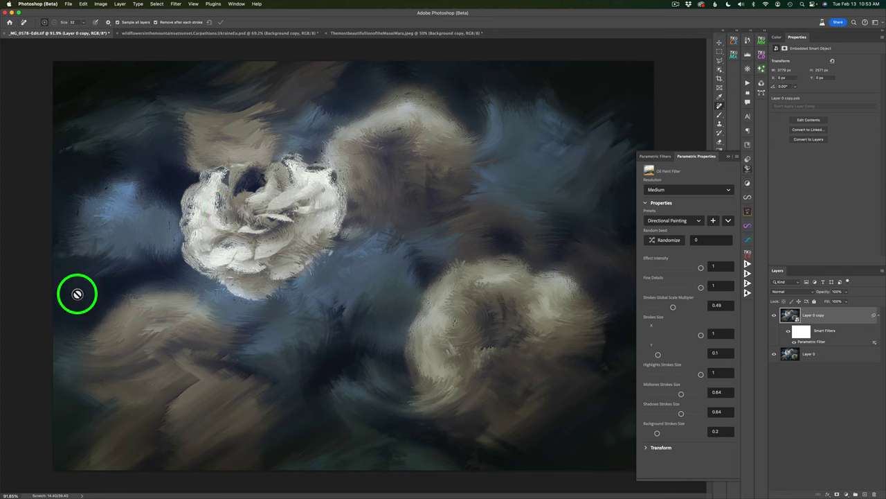
pyautogui.click(698, 220)
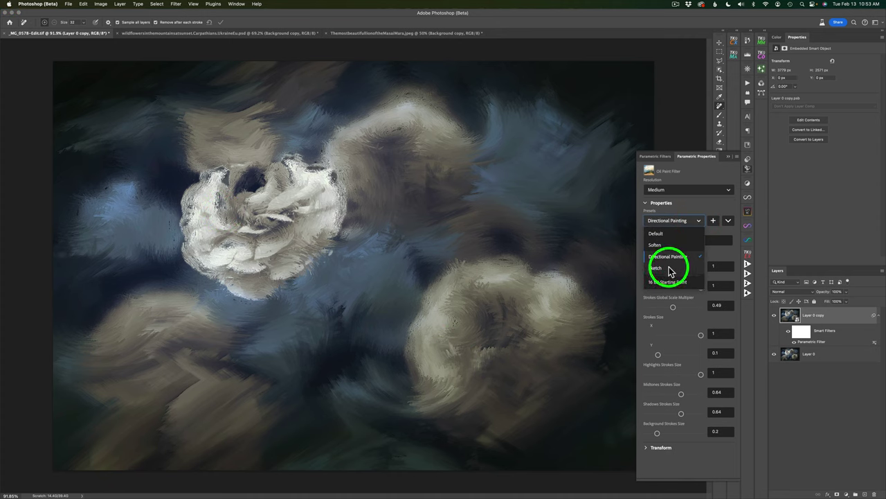
pyautogui.click(663, 268)
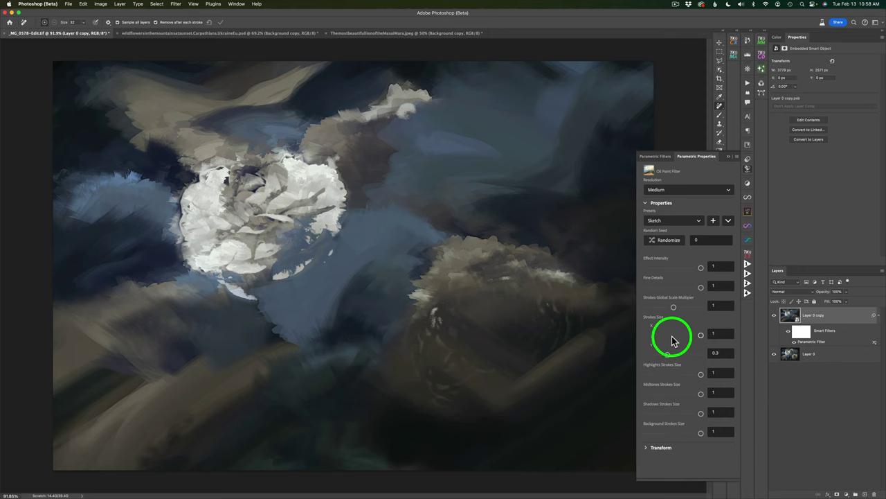
pyautogui.click(700, 221)
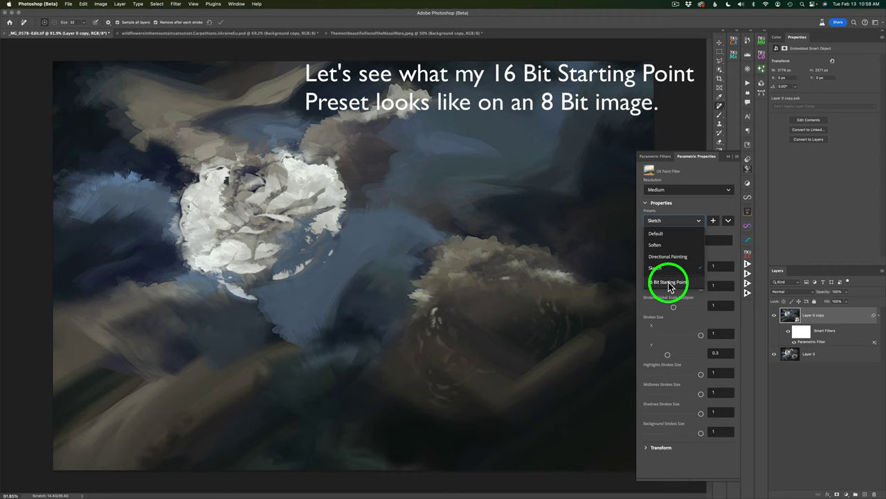
pyautogui.click(669, 282)
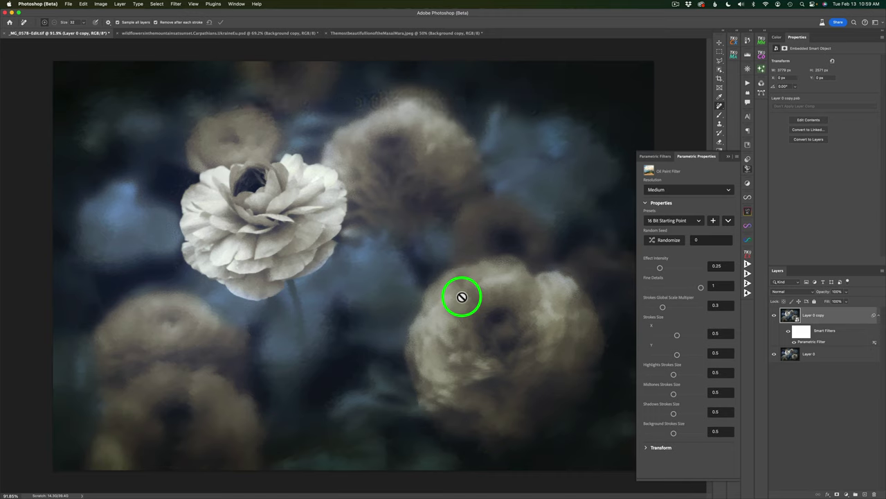
pyautogui.click(699, 221)
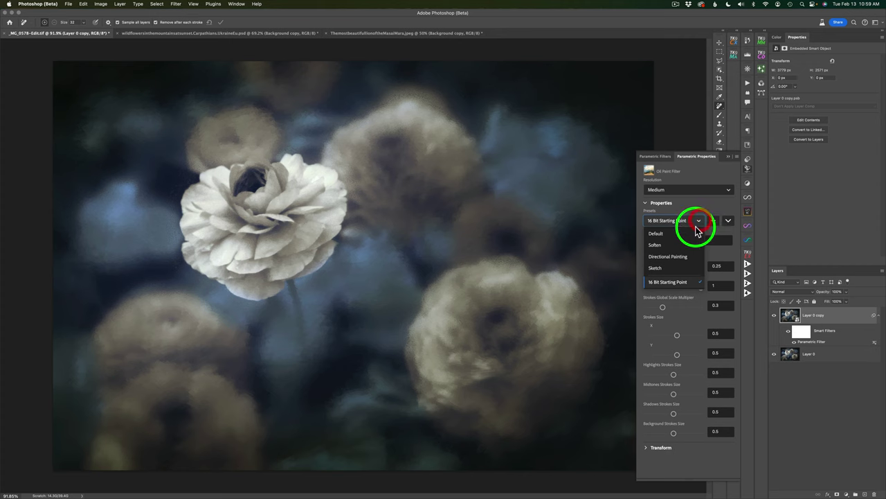
pyautogui.click(670, 235)
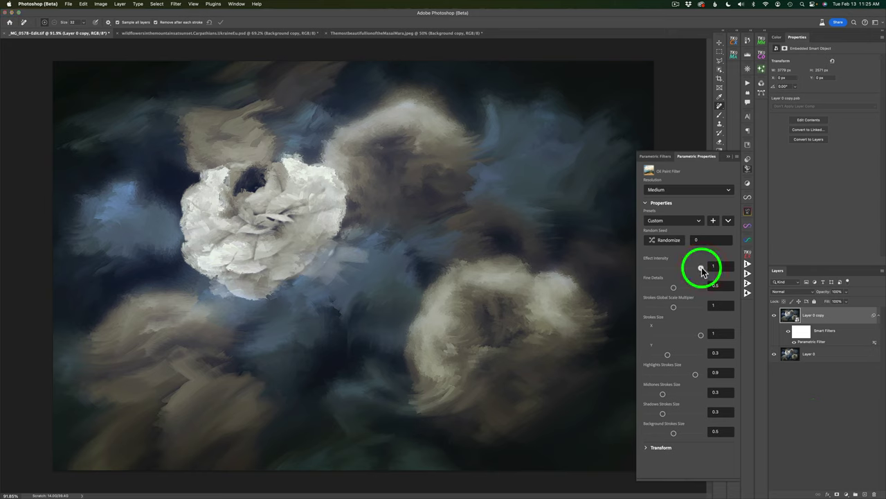
# Try different Effect Intensity levels on the Oil Paint filter, including 0, and settle on 0.5.
pyautogui.moveTo(702, 266); pyautogui.dragTo(680, 270)
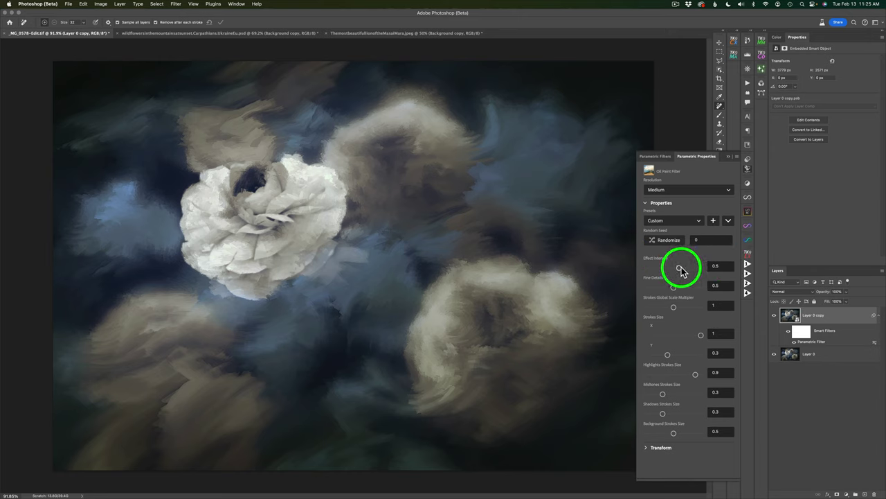
pyautogui.moveTo(677, 270); pyautogui.dragTo(677, 271)
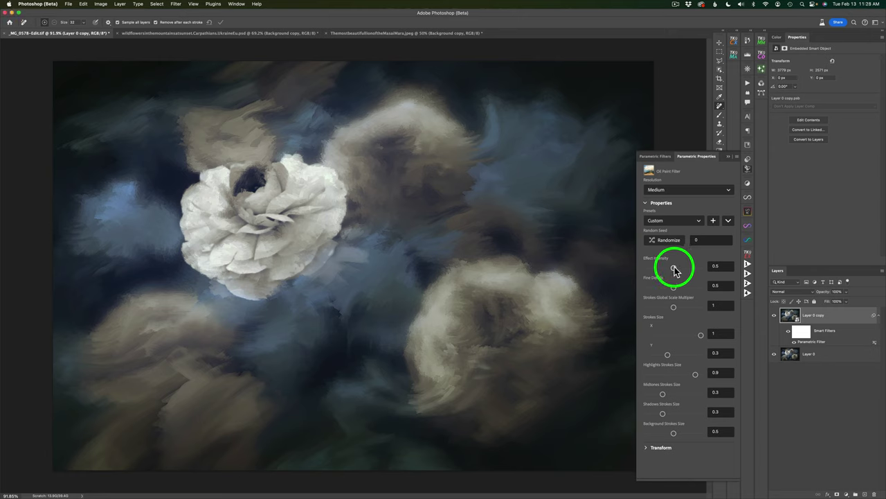
pyautogui.moveTo(675, 270); pyautogui.dragTo(629, 266)
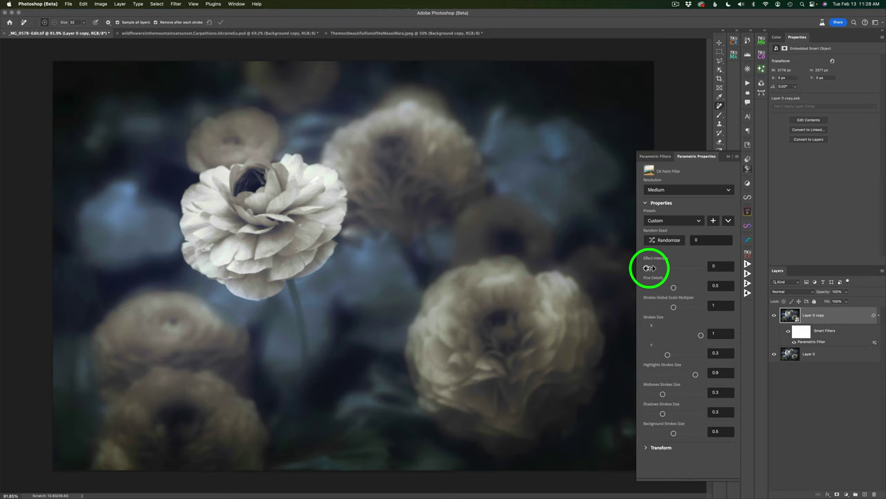
pyautogui.moveTo(643, 268); pyautogui.dragTo(675, 268)
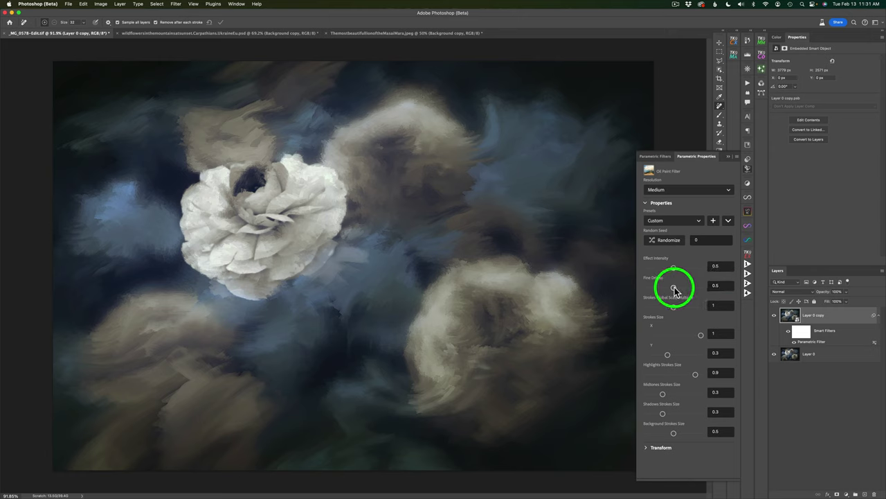
# Try Fine Details values of 1 and 0.65 on the Oil Paint filter, and settle on 0.36.
pyautogui.moveTo(675, 290); pyautogui.dragTo(708, 291)
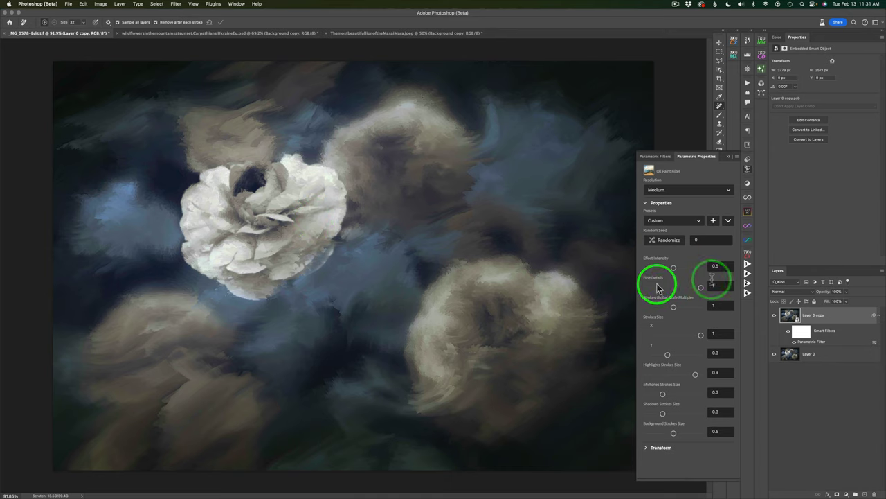
pyautogui.moveTo(701, 286); pyautogui.dragTo(684, 288)
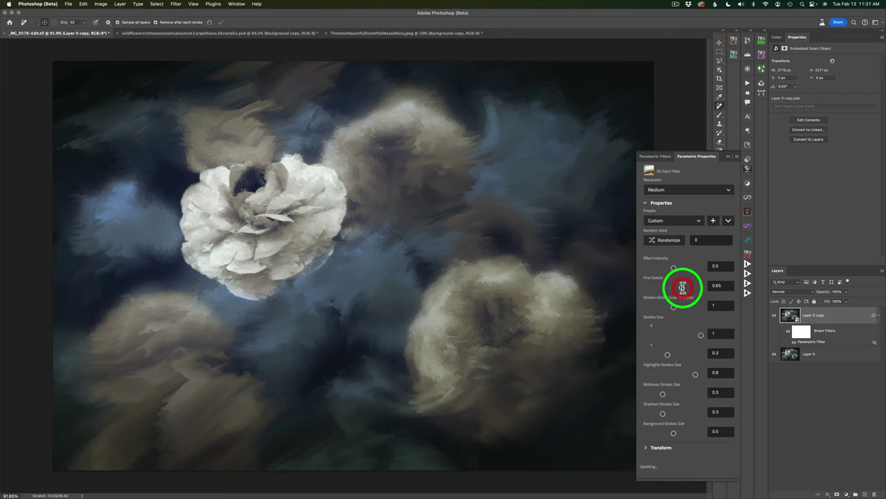
pyautogui.moveTo(683, 290); pyautogui.dragTo(667, 291)
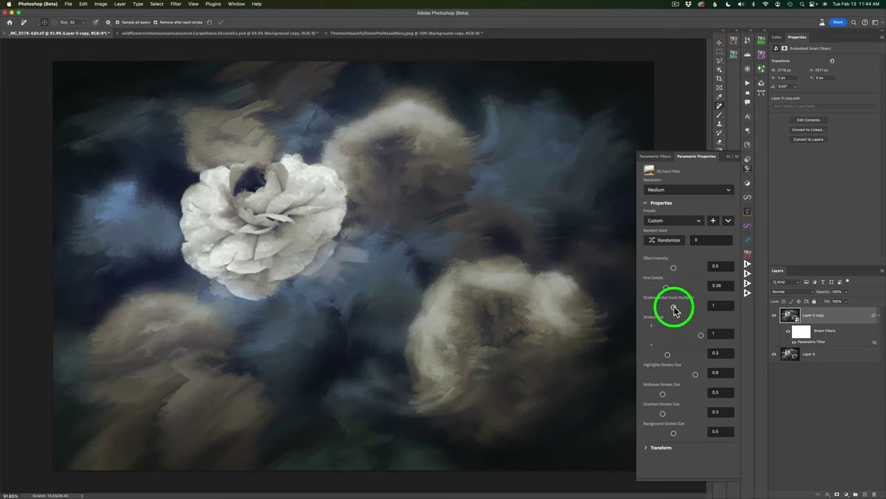
# Try Strokes Global Scale Multiplier values of 1.71, 0.42 and 0.72, and settle on 0.98.
pyautogui.moveTo(675, 309); pyautogui.dragTo(691, 310)
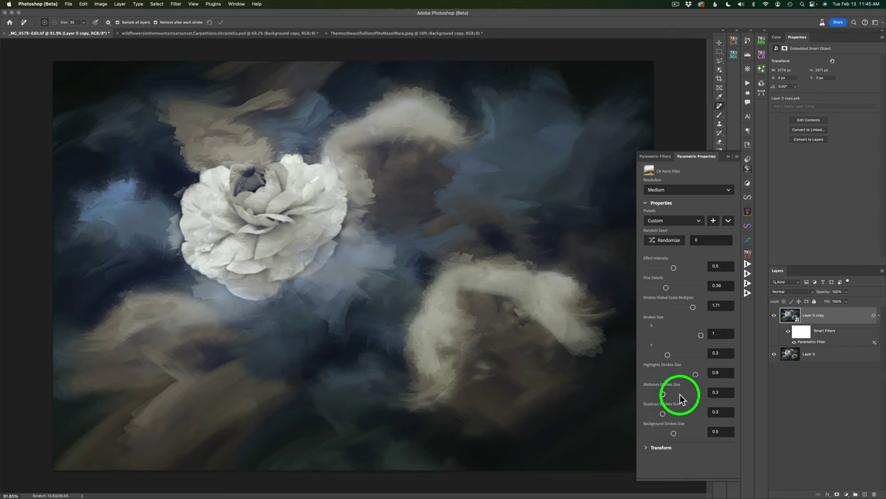
pyautogui.moveTo(693, 307); pyautogui.dragTo(658, 307)
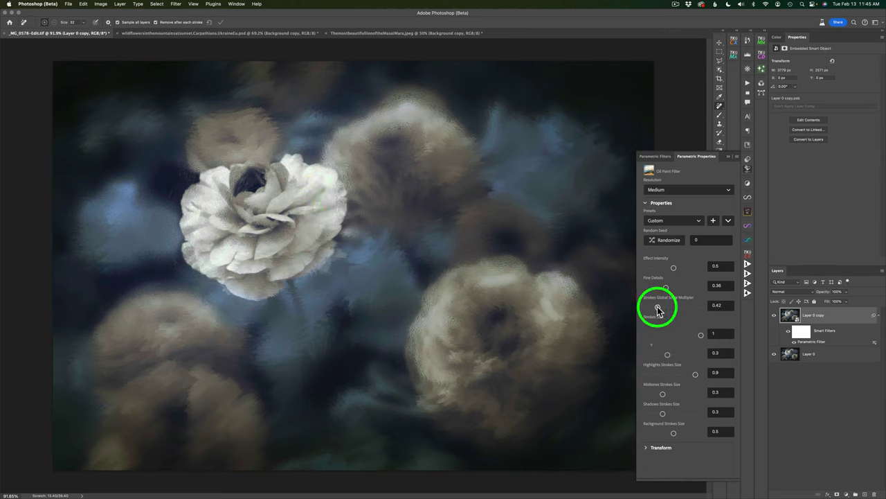
pyautogui.moveTo(658, 308); pyautogui.dragTo(663, 309)
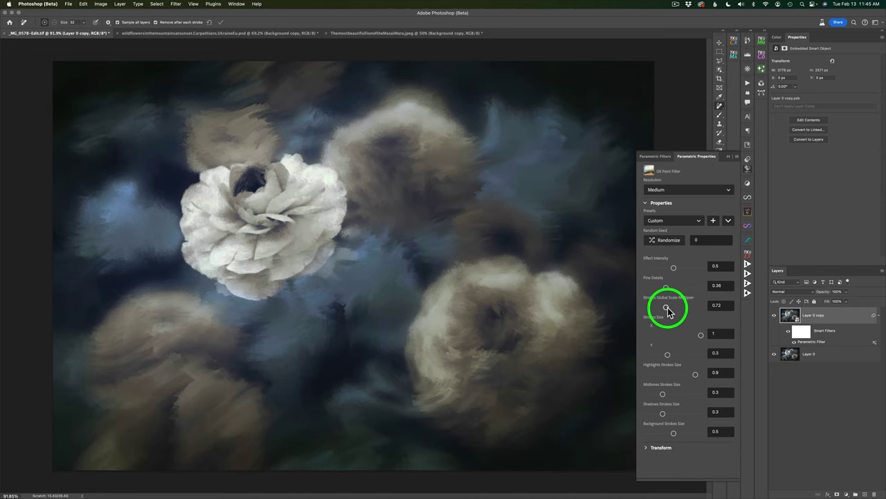
pyautogui.moveTo(667, 316); pyautogui.dragTo(674, 309)
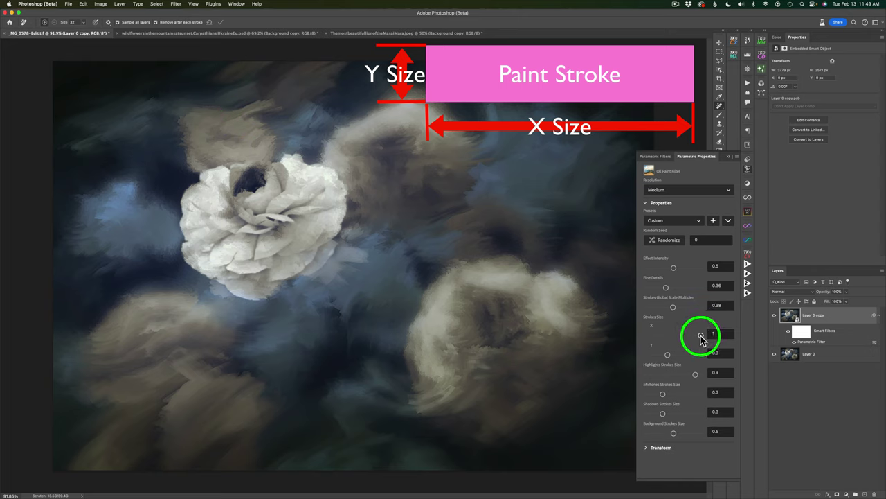
# Try Strokes Size X values of 0.27, 0.75 and 0.6, and return it to 1.
pyautogui.moveTo(701, 335); pyautogui.dragTo(666, 336)
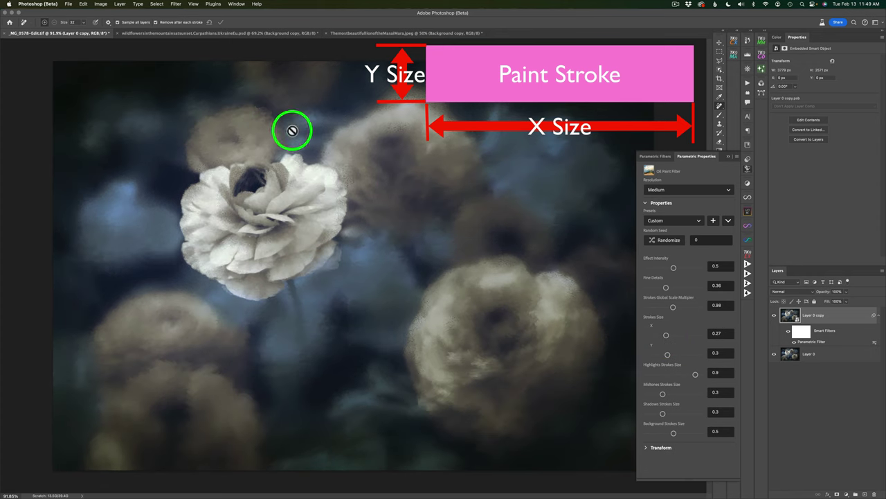
pyautogui.moveTo(665, 335); pyautogui.dragTo(690, 337)
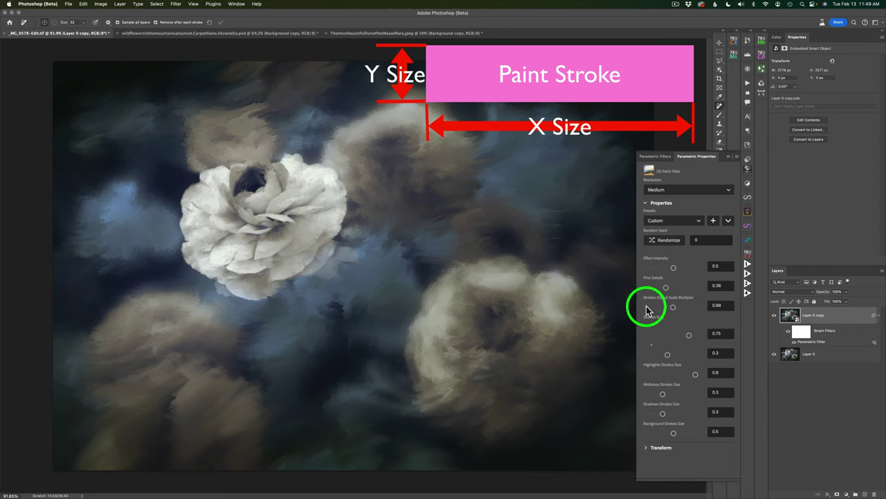
pyautogui.moveTo(689, 337); pyautogui.dragTo(682, 337)
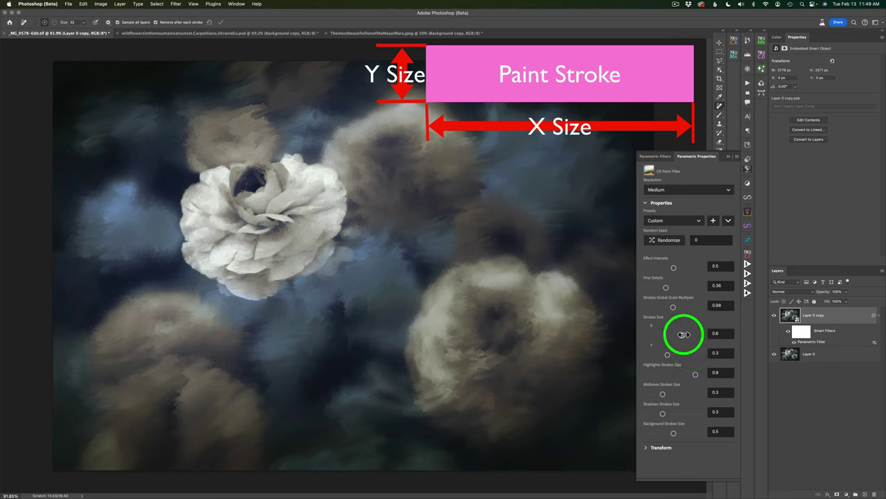
pyautogui.moveTo(683, 334); pyautogui.dragTo(716, 334)
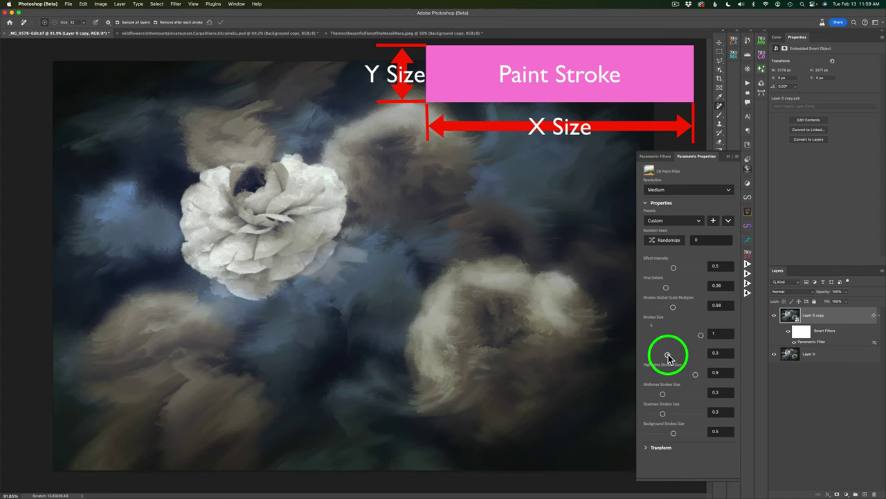
# Compare Strokes Size Y values of 1 and 0.3, and settle on 0.41.
pyautogui.moveTo(669, 356); pyautogui.dragTo(717, 362)
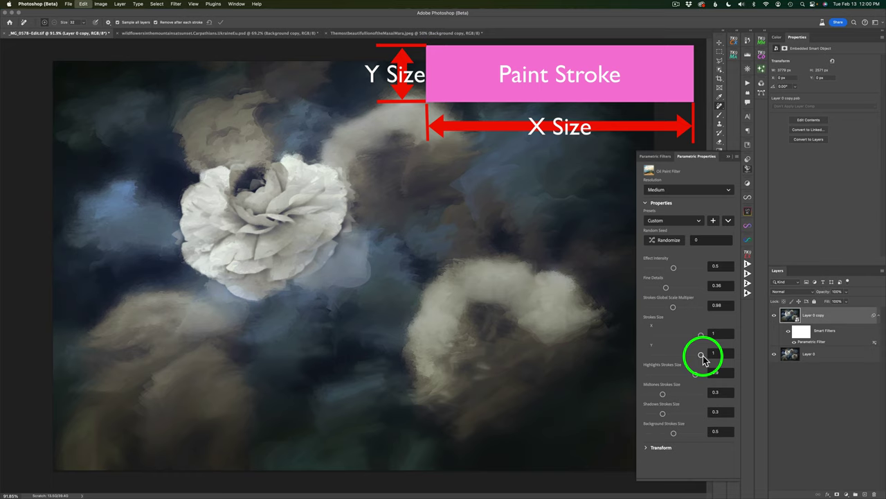
pyautogui.moveTo(701, 355); pyautogui.dragTo(704, 360)
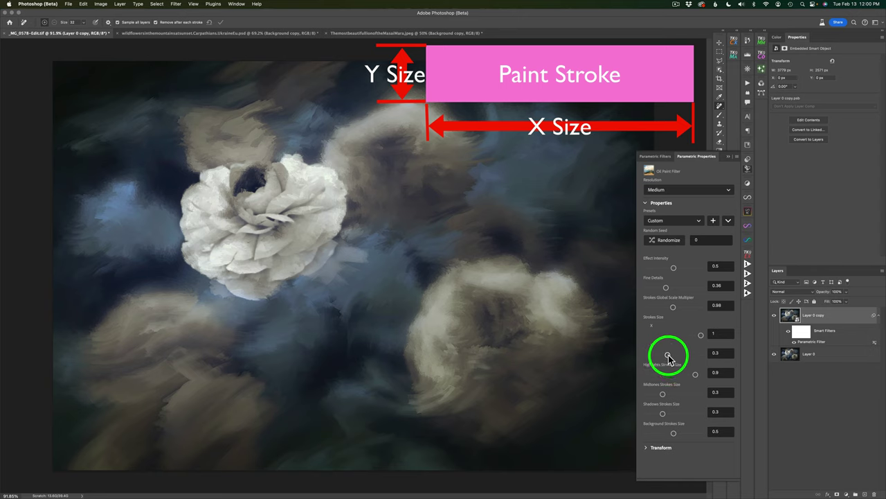
pyautogui.moveTo(668, 356); pyautogui.dragTo(673, 357)
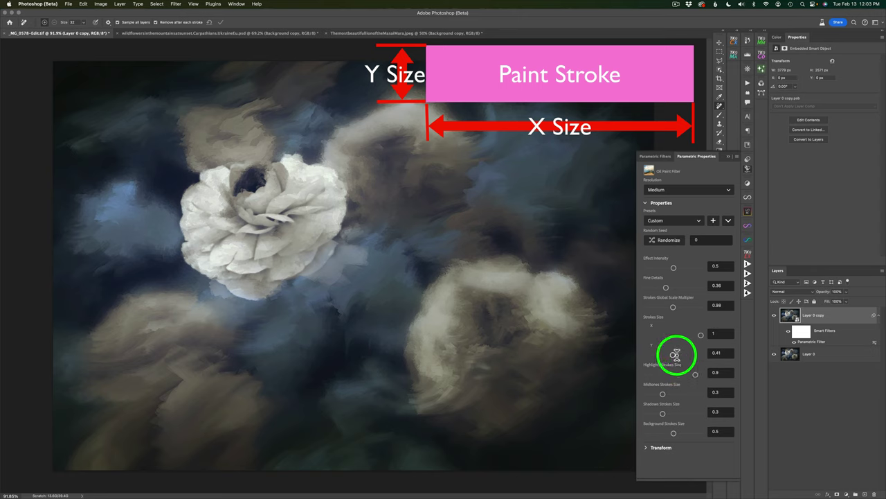
pyautogui.moveTo(673, 355); pyautogui.dragTo(656, 355)
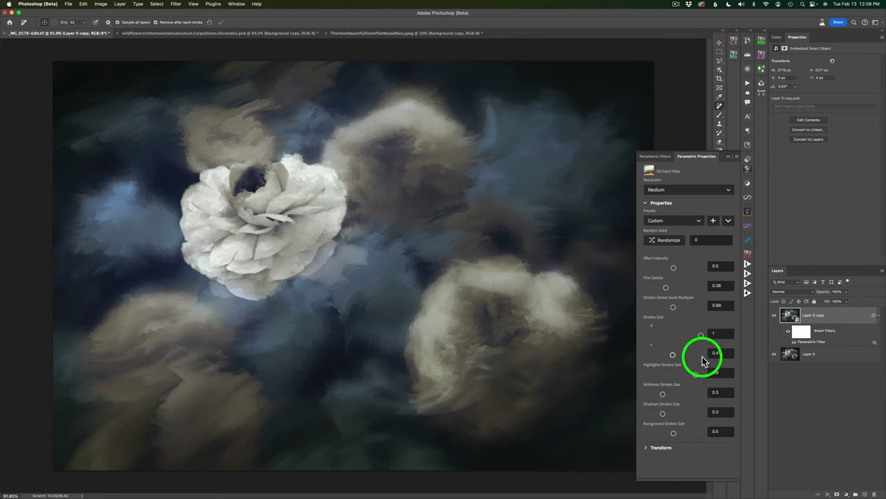
# Try a Highlights Strokes Size of 0.16 and set it to 1; try a Midtones Strokes Size of 1 and return it to 0.3.
pyautogui.moveTo(696, 377); pyautogui.dragTo(655, 375)
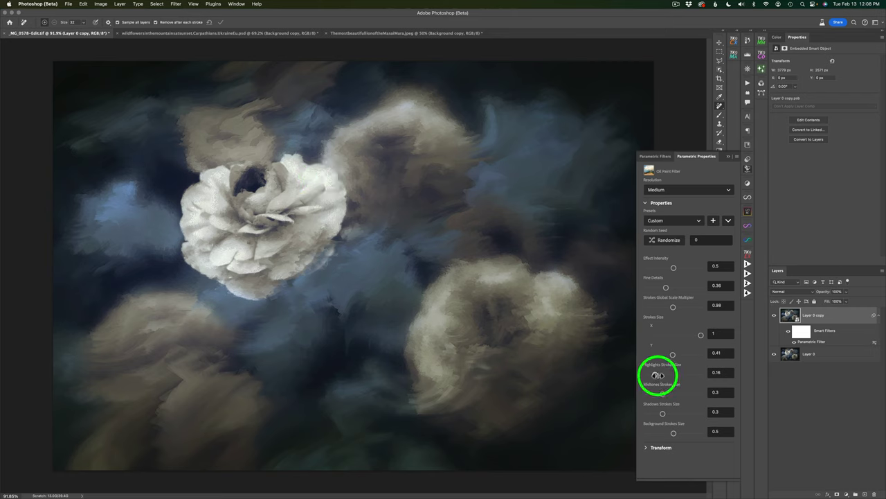
pyautogui.moveTo(655, 375); pyautogui.dragTo(708, 380)
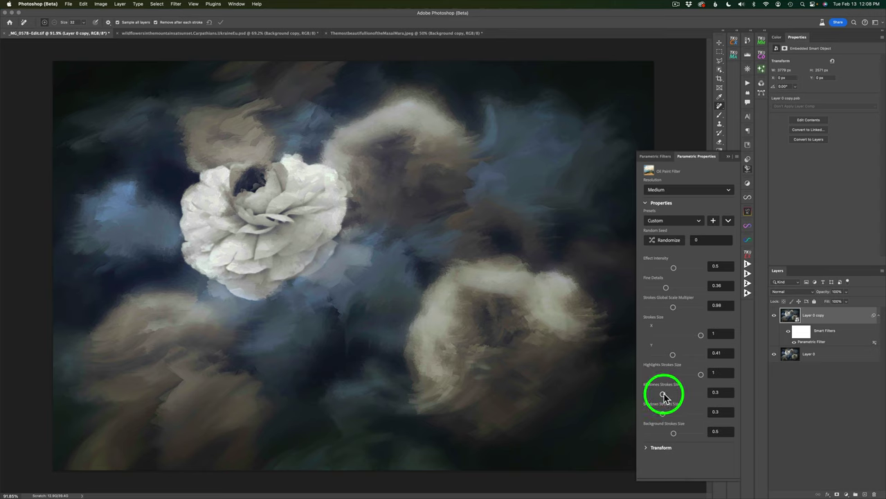
pyautogui.moveTo(663, 395)
pyautogui.mouseDown()
pyautogui.moveTo(709, 395)
pyautogui.moveTo(701, 394)
pyautogui.mouseUp()
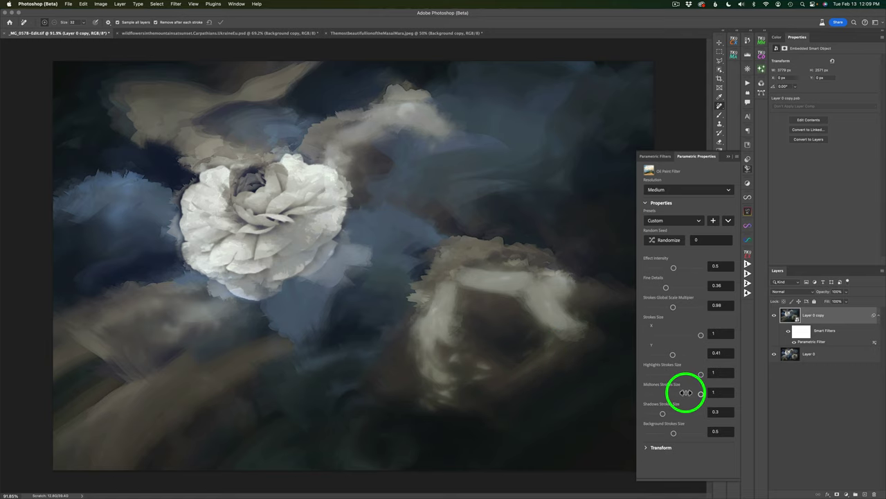
pyautogui.moveTo(687, 392); pyautogui.dragTo(651, 393)
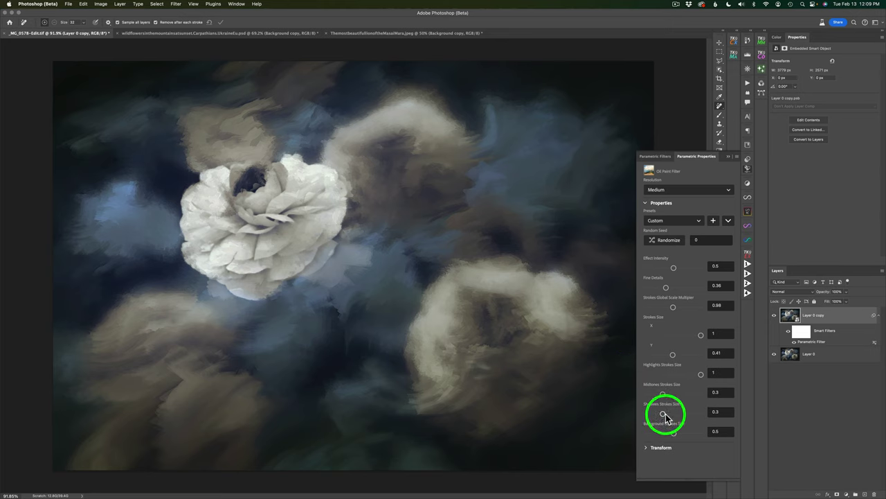
# Compare high and low Shadows Strokes Size values, including 0.12, and settle on 0.79.
pyautogui.moveTo(662, 414); pyautogui.dragTo(698, 416)
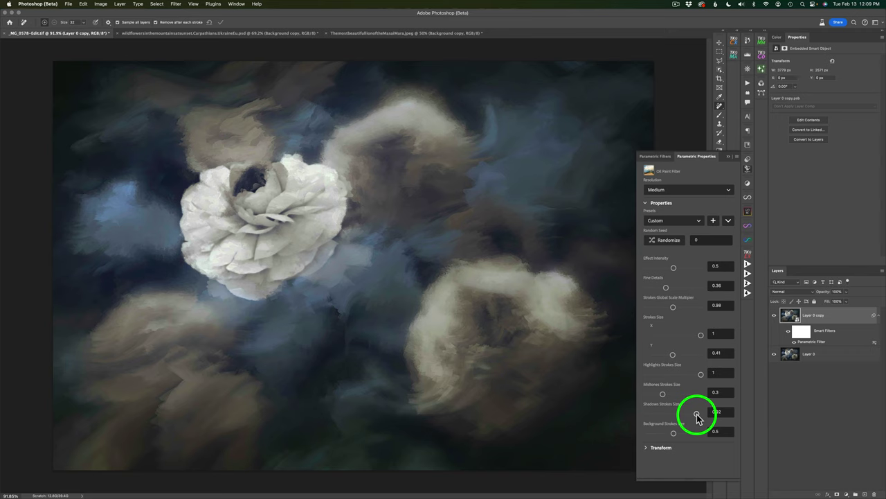
pyautogui.click(653, 414)
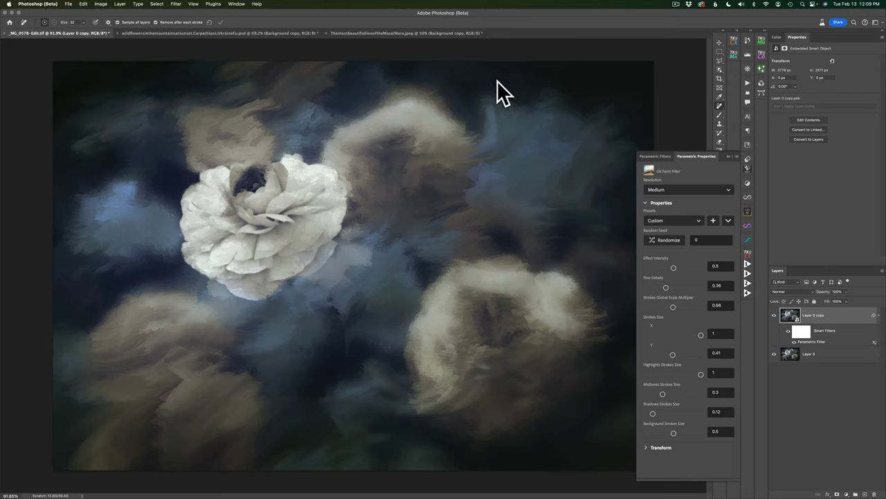
pyautogui.click(690, 413)
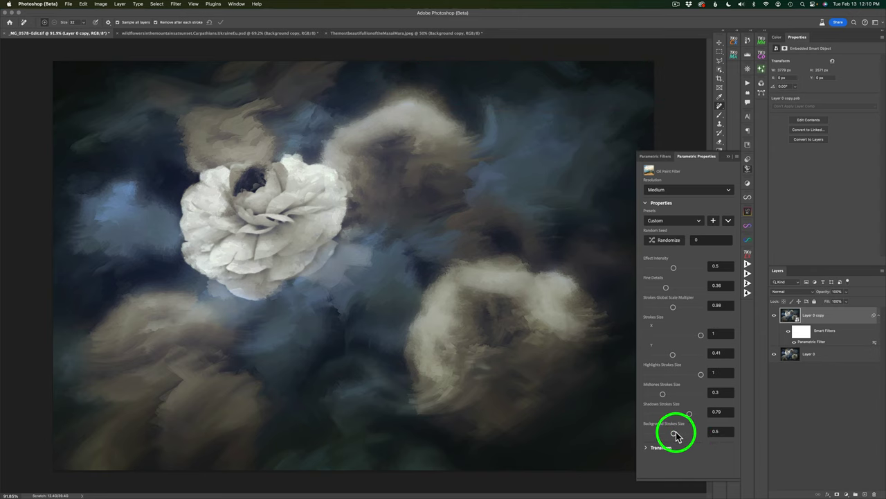
# Try Background Strokes Size values of 1 and 0, and return it to 0.5.
pyautogui.moveTo(676, 433); pyautogui.dragTo(705, 434)
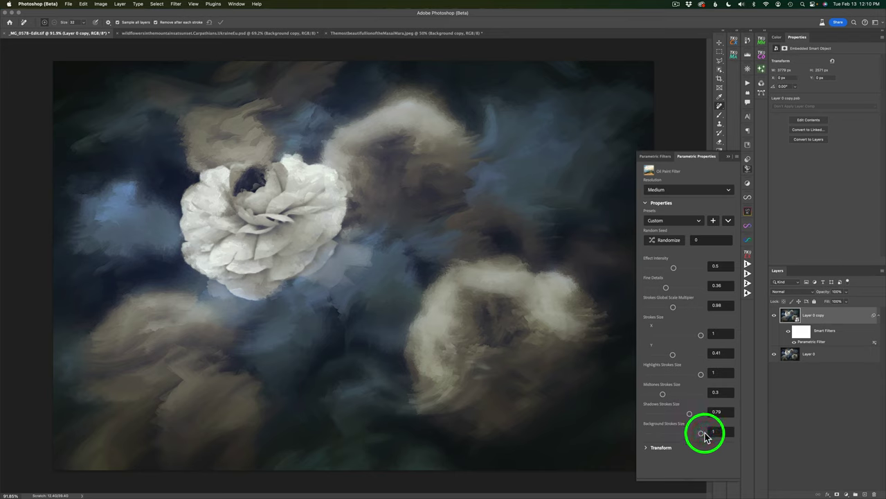
pyautogui.doubleClick(705, 435)
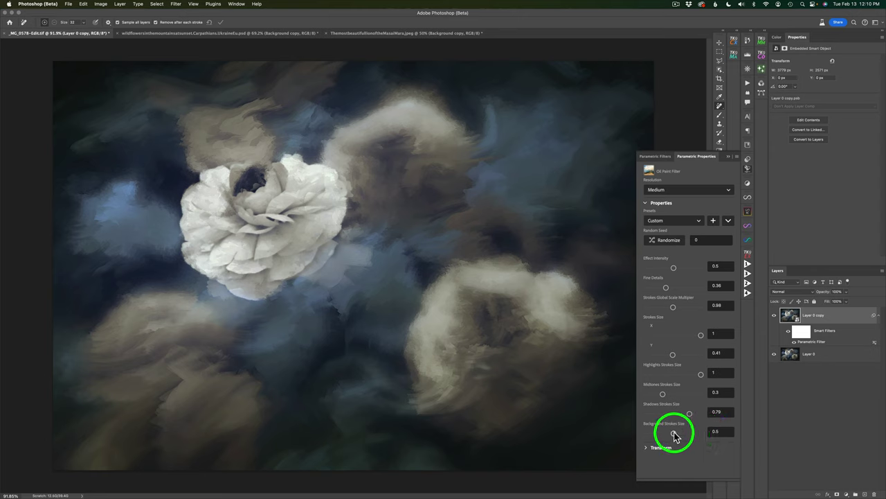
pyautogui.moveTo(672, 432); pyautogui.dragTo(620, 435)
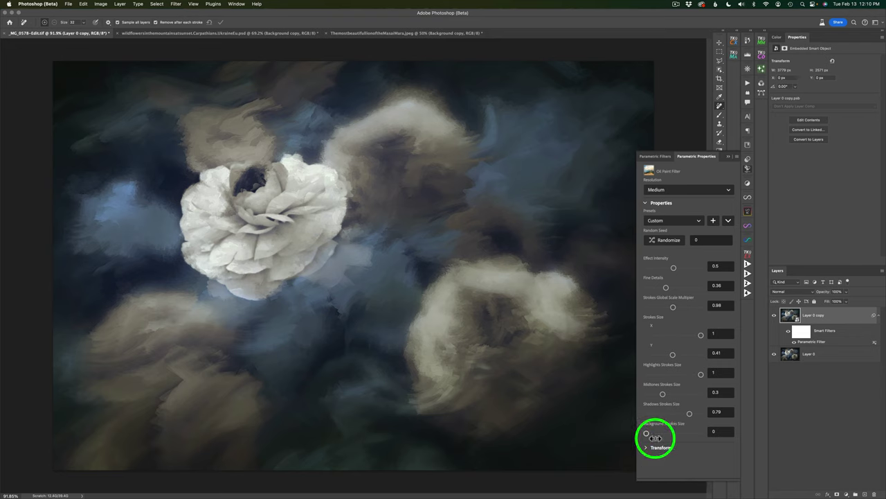
pyautogui.moveTo(648, 434)
pyautogui.mouseDown()
pyautogui.moveTo(690, 427)
pyautogui.moveTo(676, 432)
pyautogui.mouseUp()
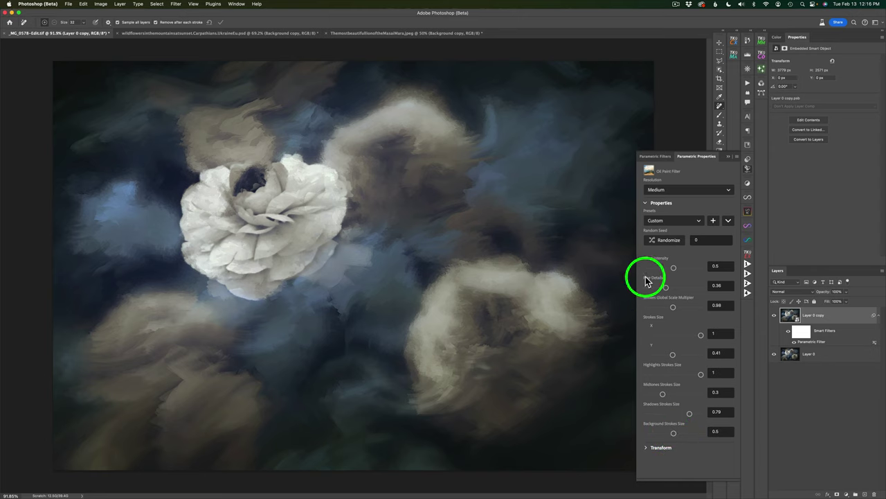
# Randomize the Oil Paint filter's seed several times to compare the stroke patterns, and settle on seed 220692.
pyautogui.click(671, 243)
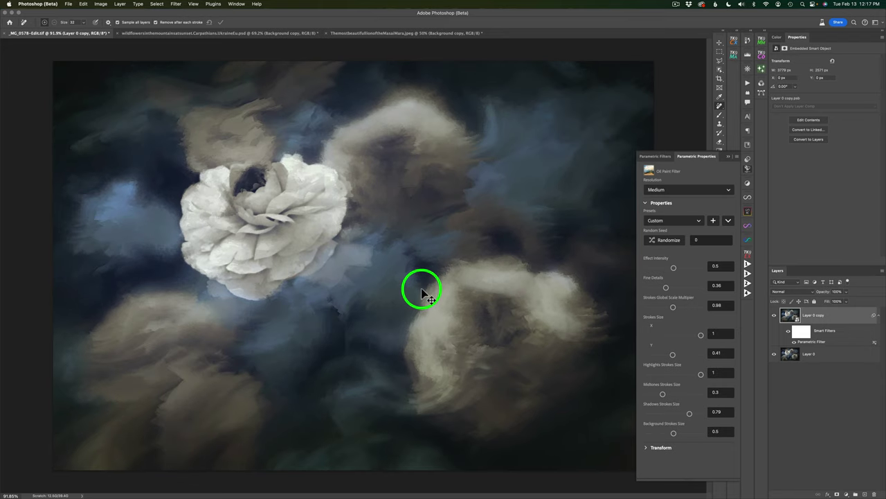
pyautogui.press('super+shift+z')
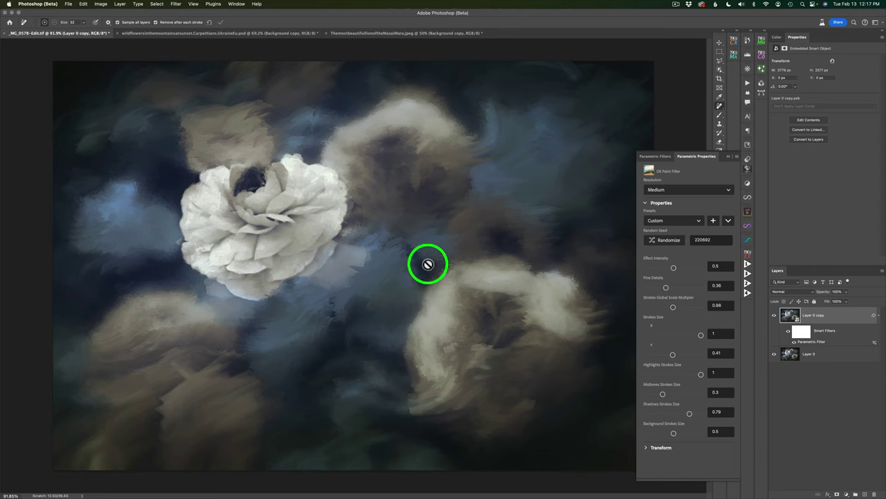
pyautogui.click(670, 242)
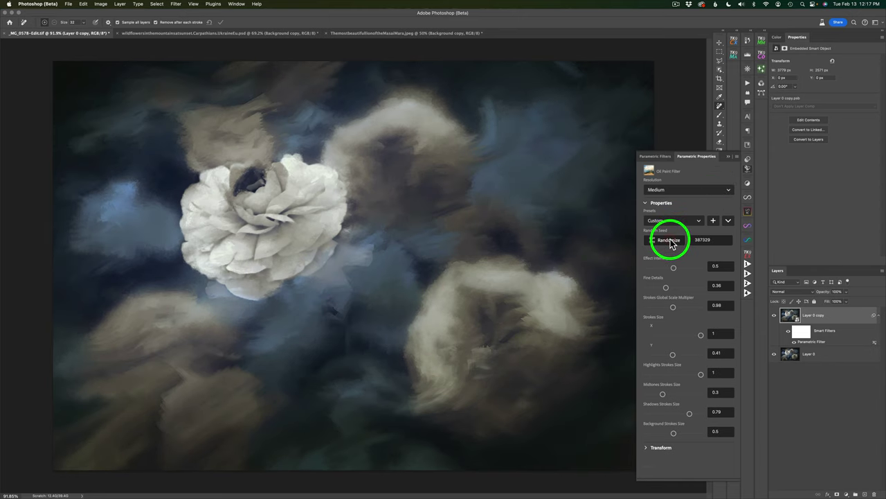
pyautogui.click(670, 242)
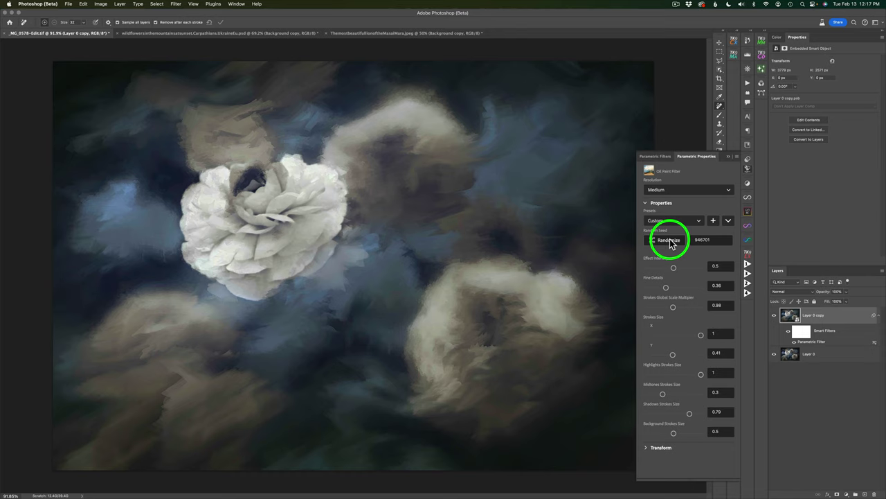
pyautogui.click(670, 242)
pyautogui.click(670, 243)
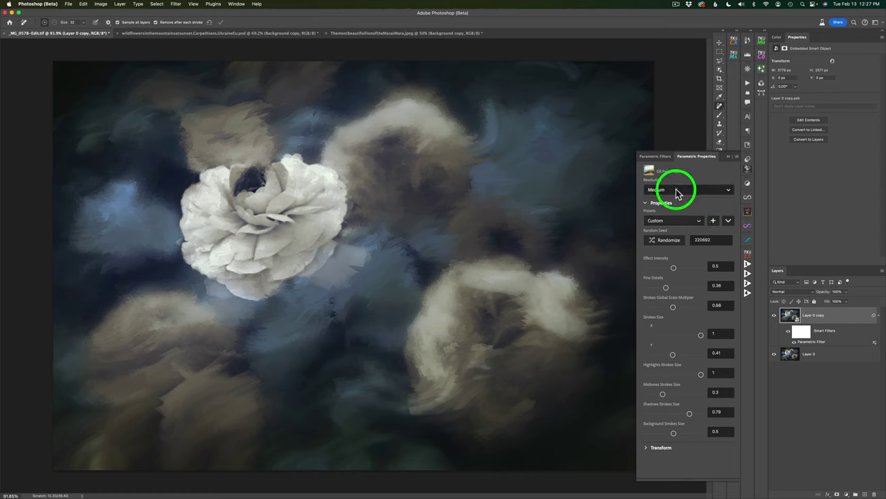
# Try the High resolution on the Oil Paint filter and set it to Ultra.
pyautogui.click(729, 189)
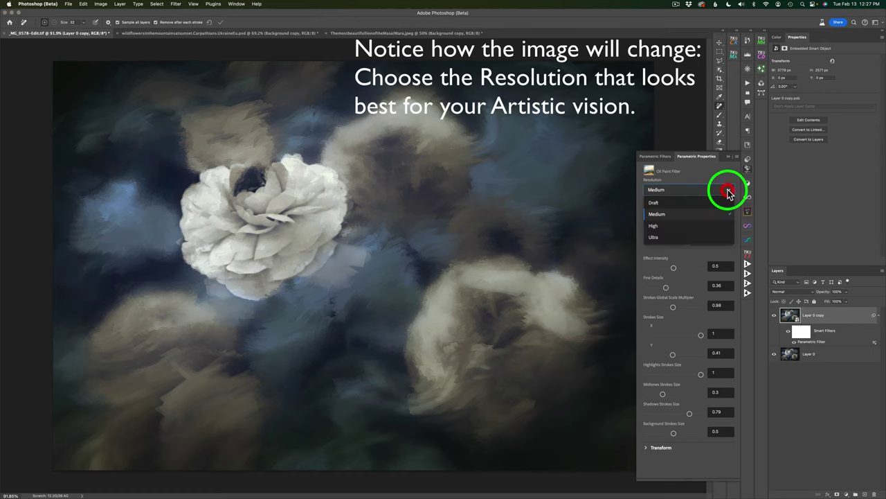
pyautogui.click(664, 227)
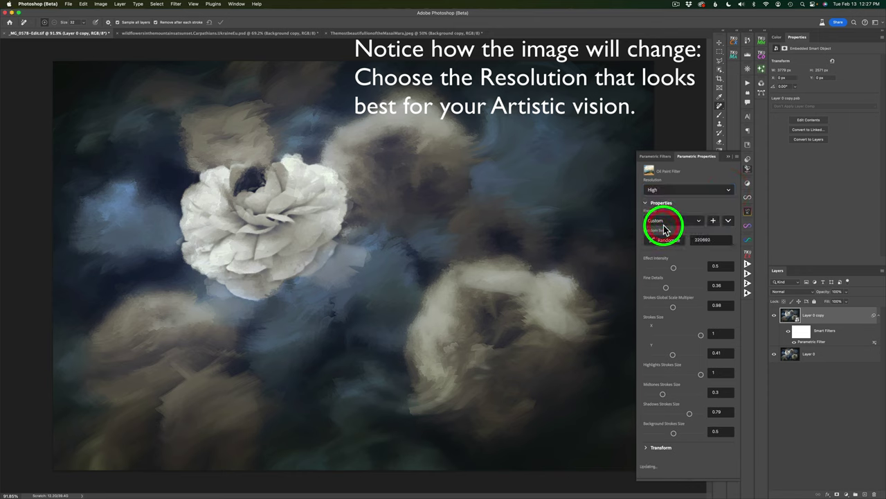
pyautogui.click(674, 187)
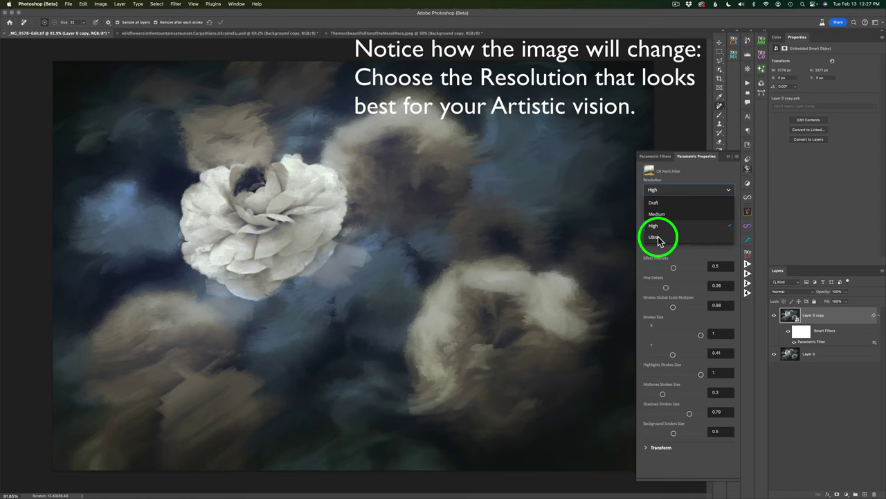
pyautogui.click(655, 237)
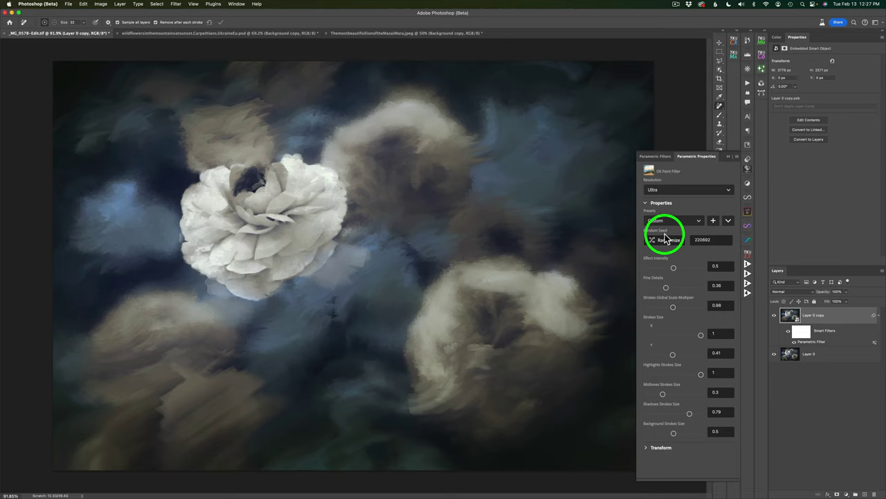
# Close the Oil Paint filter's properties, view the collection of available parametric filters, and close it again.
pyautogui.click(748, 169)
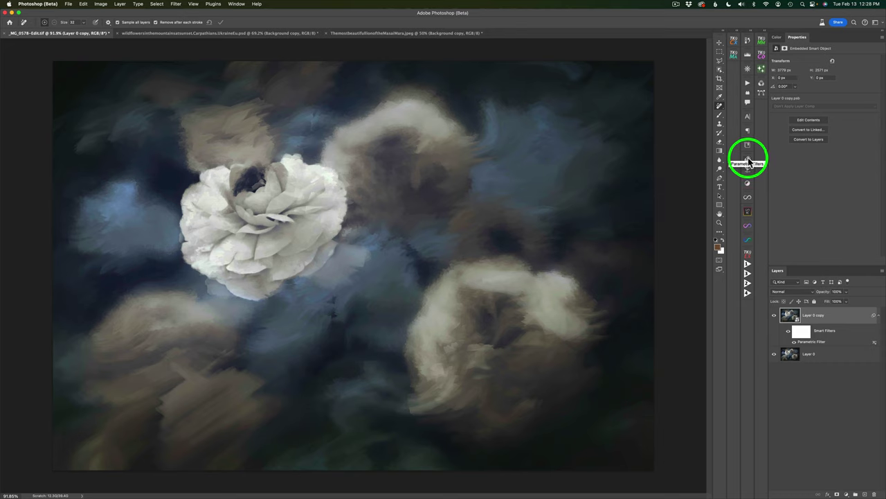
pyautogui.click(748, 158)
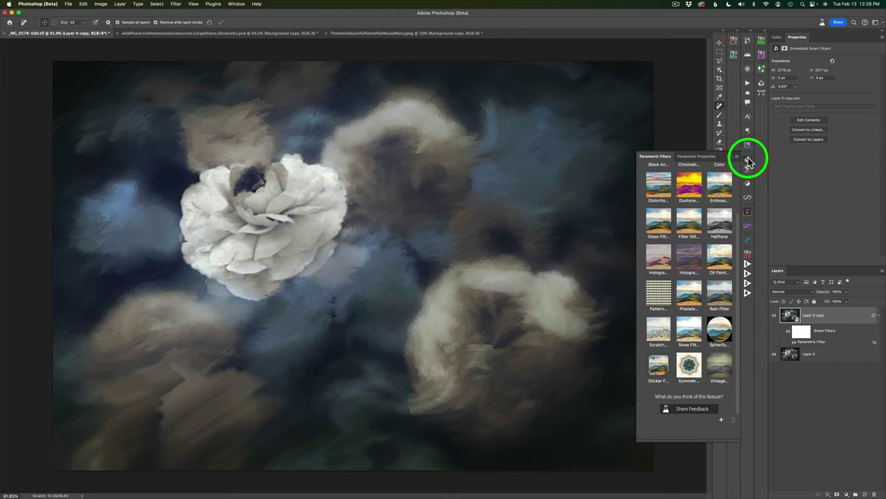
pyautogui.click(748, 160)
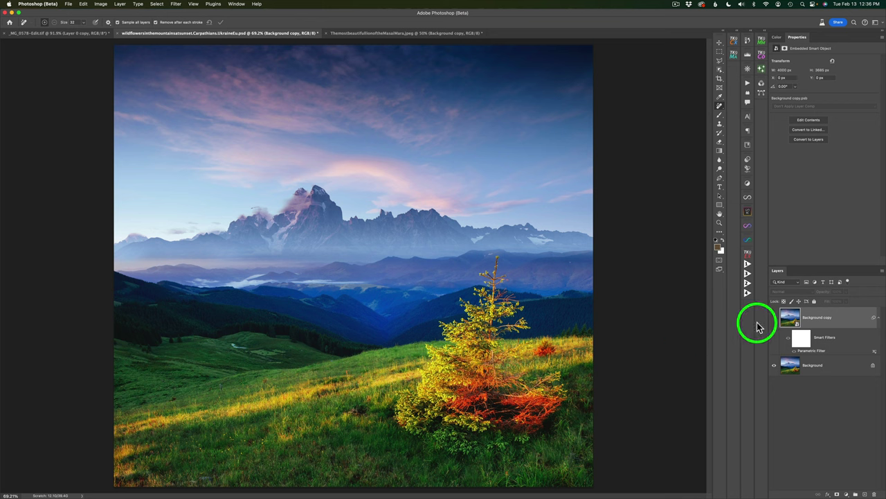
# Show the filtered Background copy layer in the mountain landscape document and in the lion document.
pyautogui.click(774, 317)
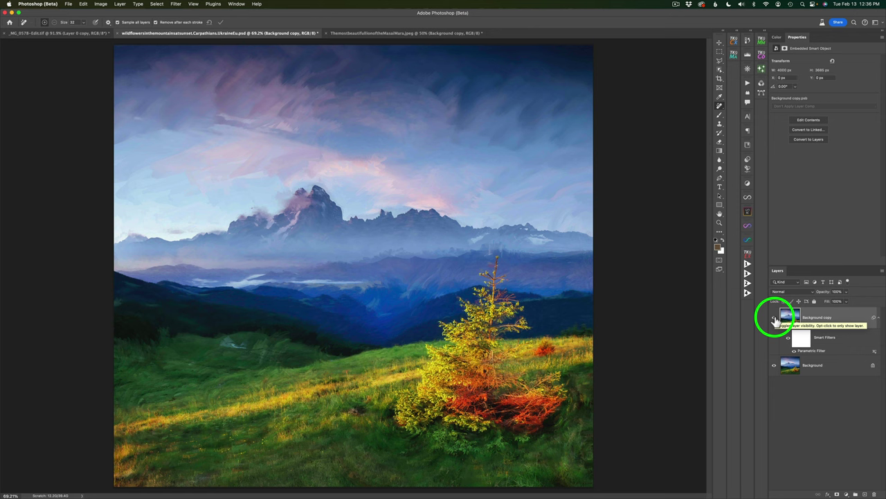
pyautogui.click(407, 34)
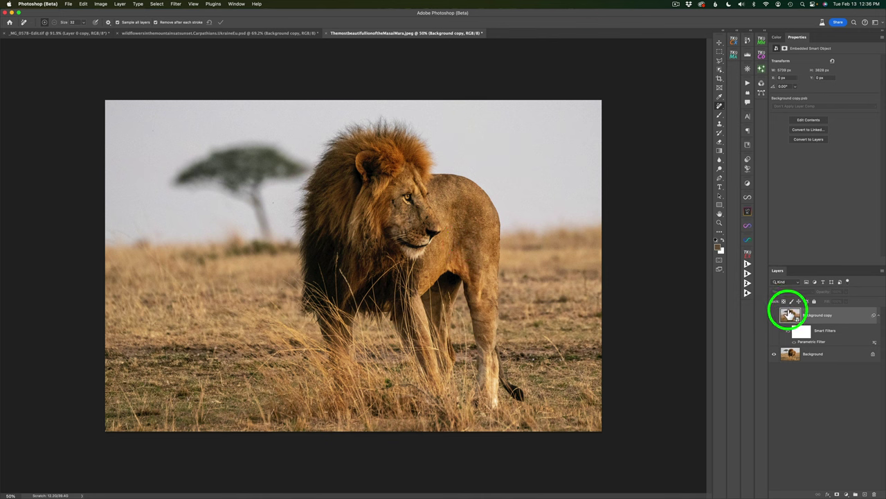
pyautogui.click(775, 315)
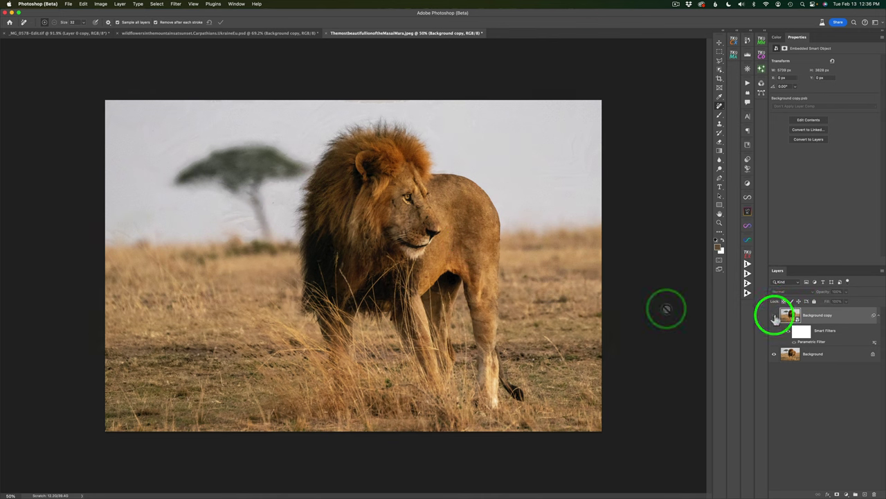